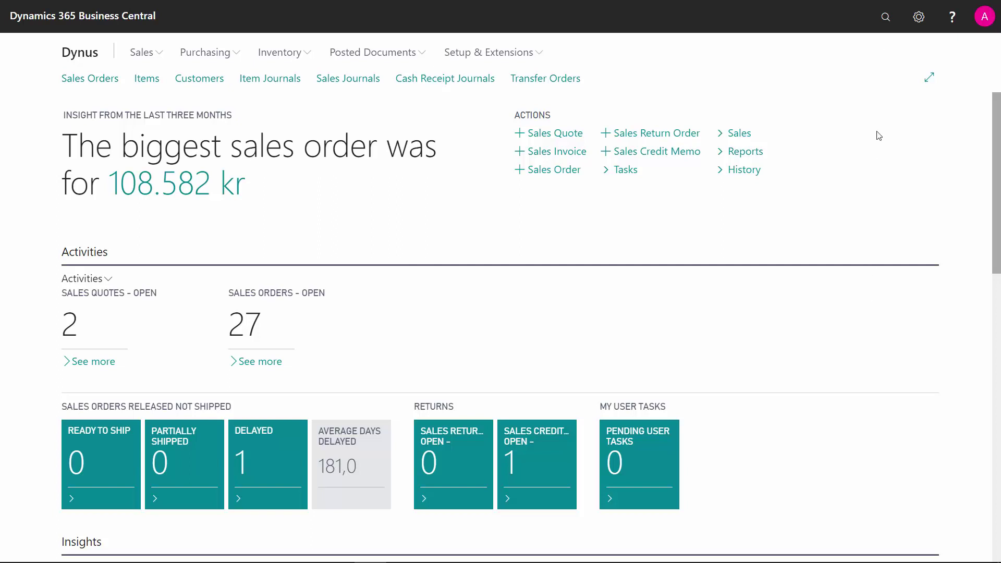
Find the Dimensions list and open the dimension values of the PROJECT dimension
left_click(885, 31)
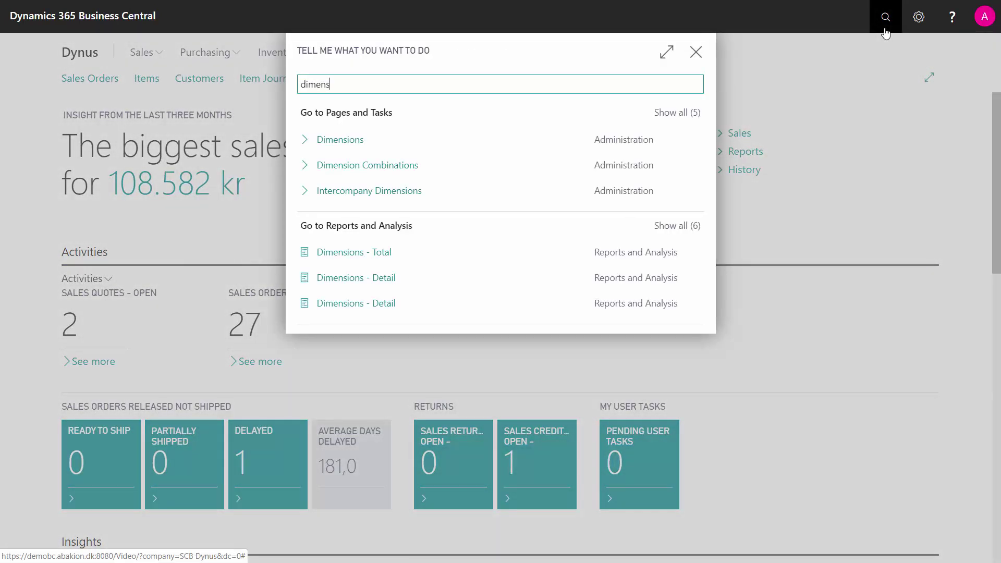
left_click(347, 140)
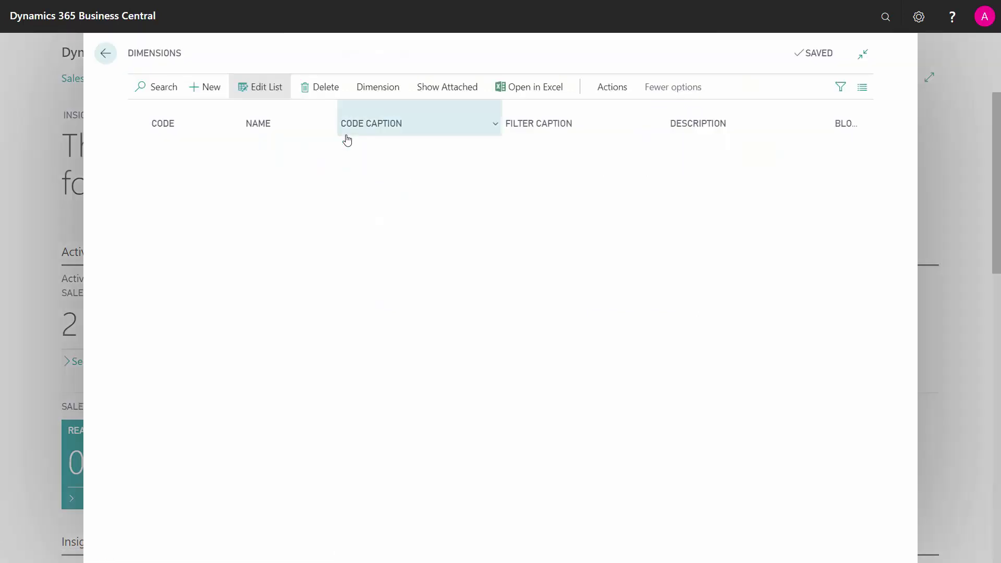
left_click(270, 163)
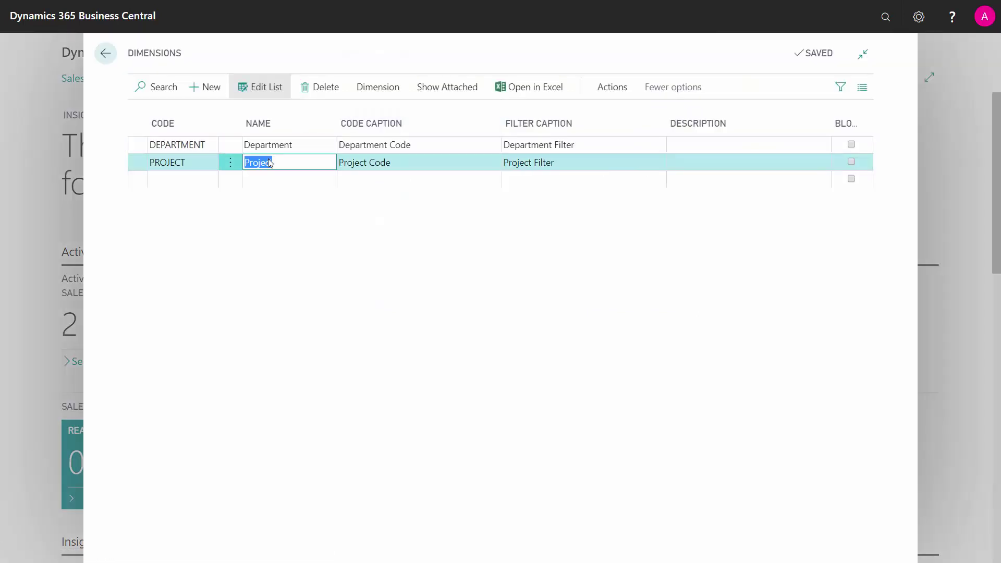
left_click(362, 93)
left_click(204, 112)
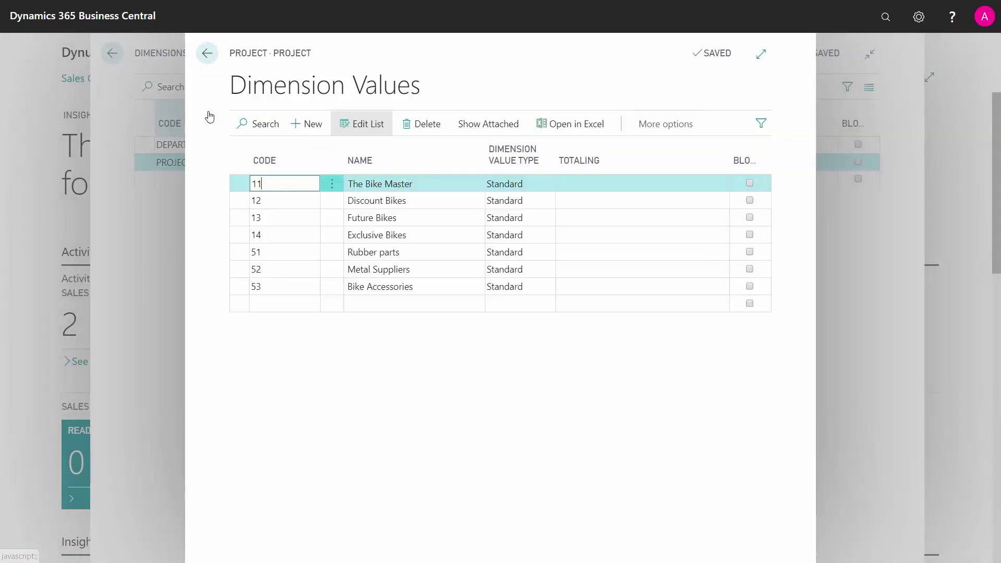
Add a PROJECT dimension value with code 20 and name 20, and return to the home page
left_click(274, 307)
type("20")
key("Tab")
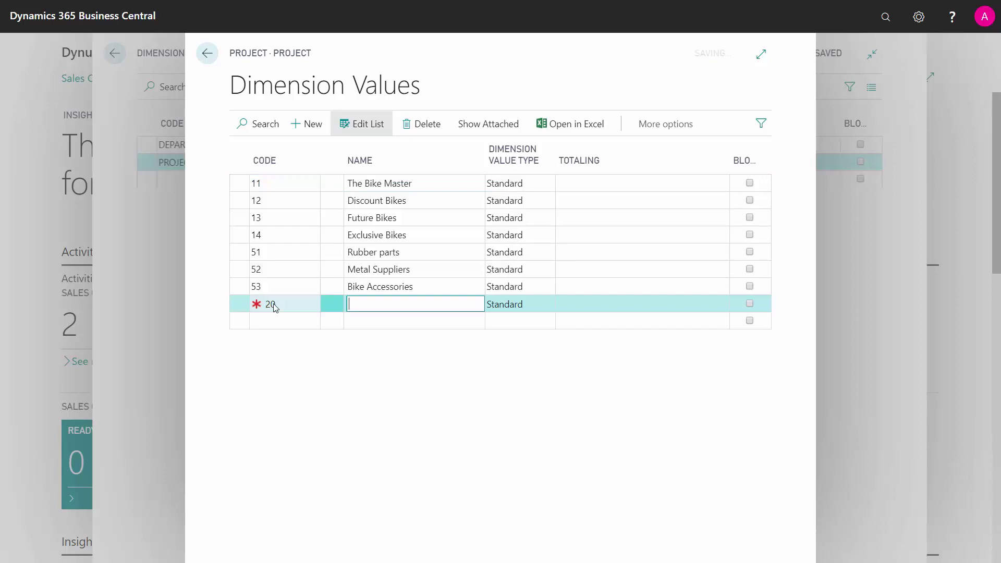
key("Tab")
left_click(374, 301)
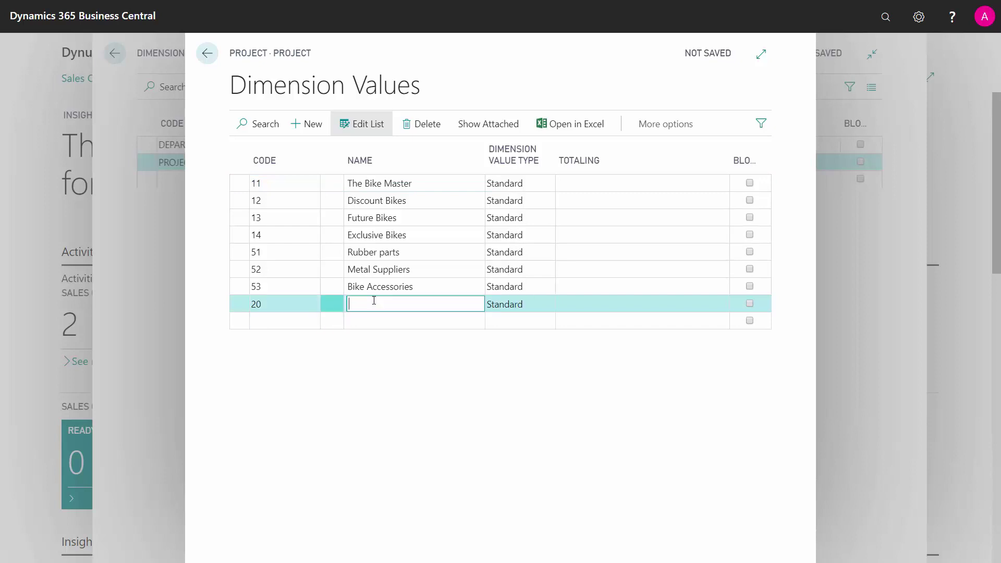
type("20")
key("Tab")
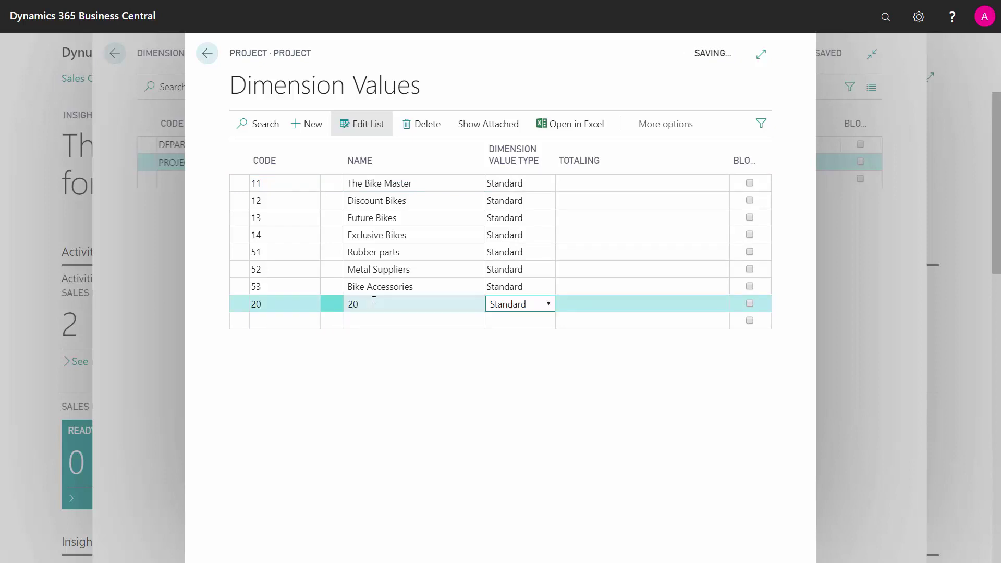
left_click(408, 286)
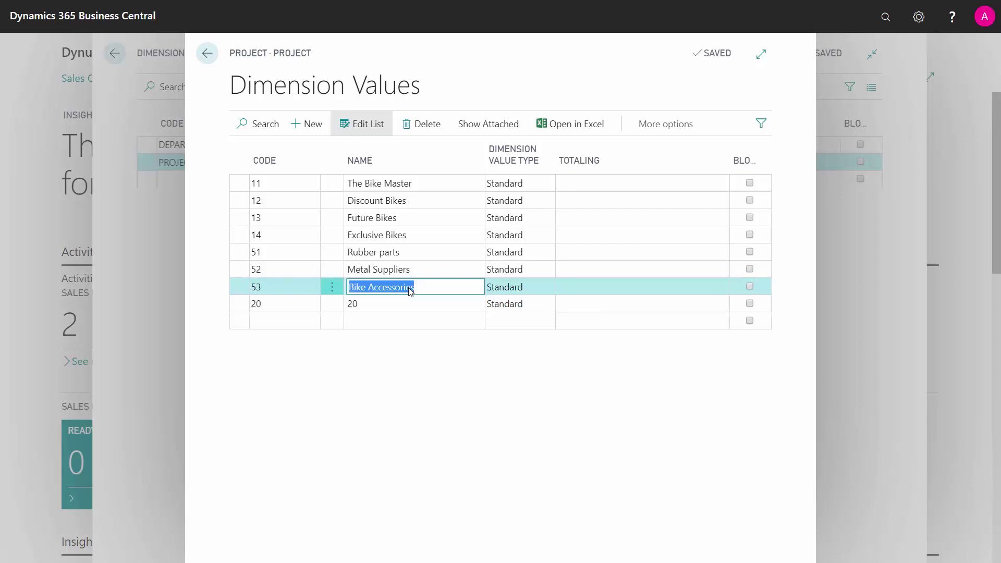
key("Escape")
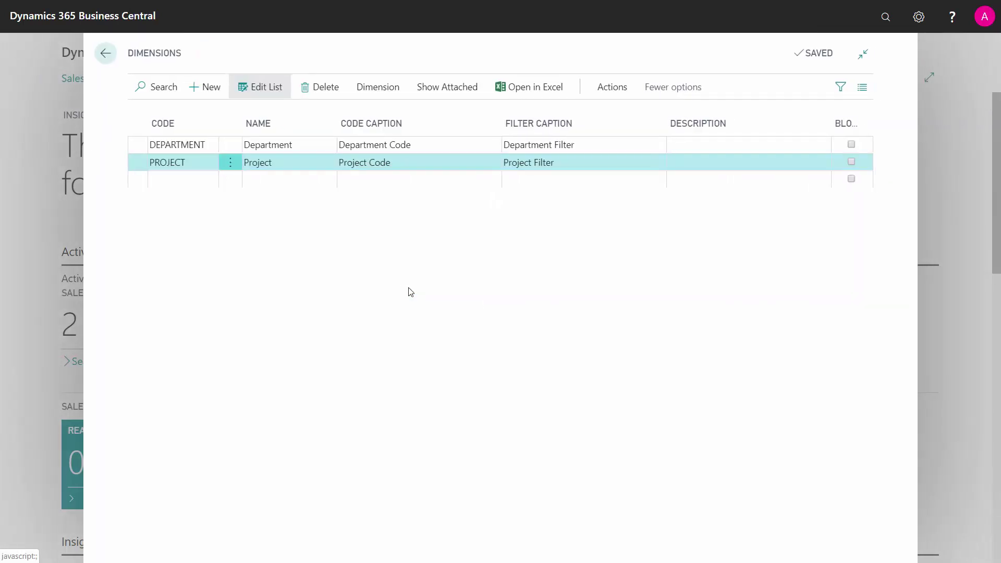
key("Escape")
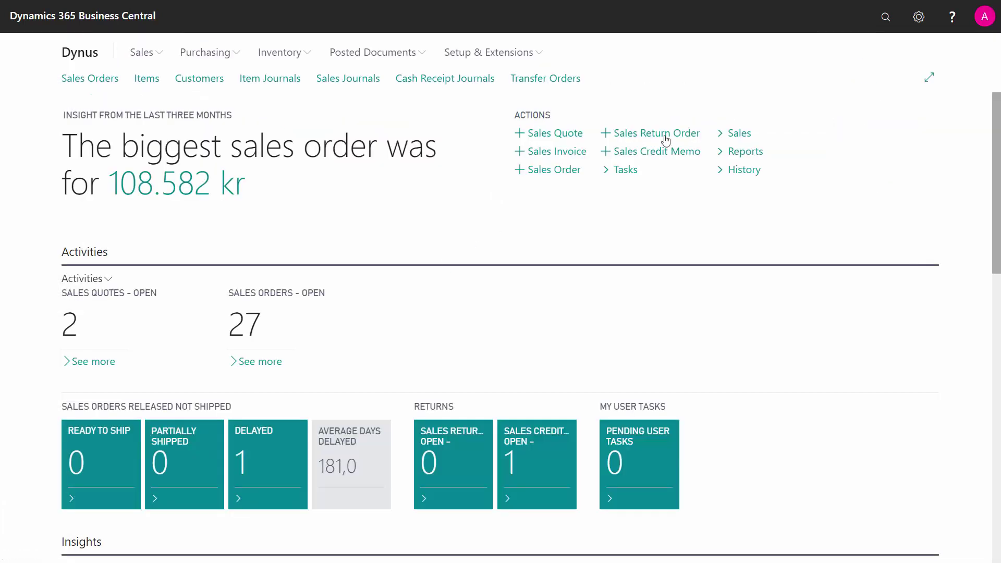
Open the Chart of Accounts and filter its totals by Project Filter 20
left_click(886, 19)
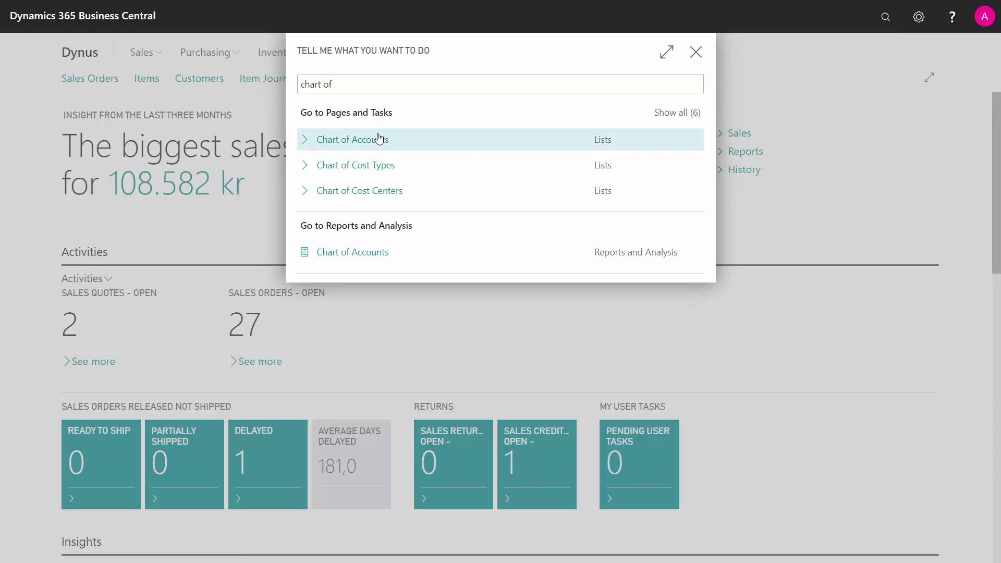
left_click(376, 136)
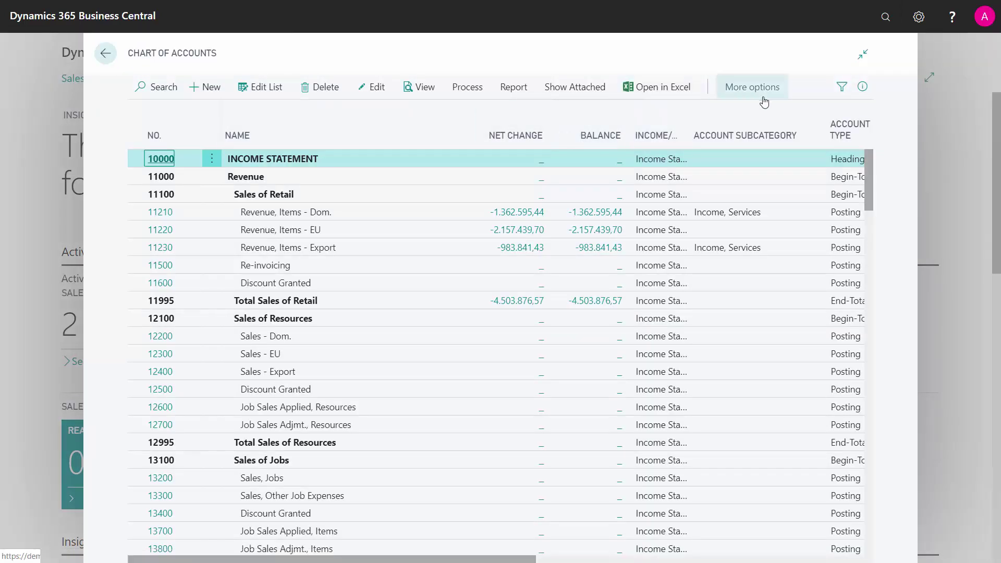
left_click(838, 93)
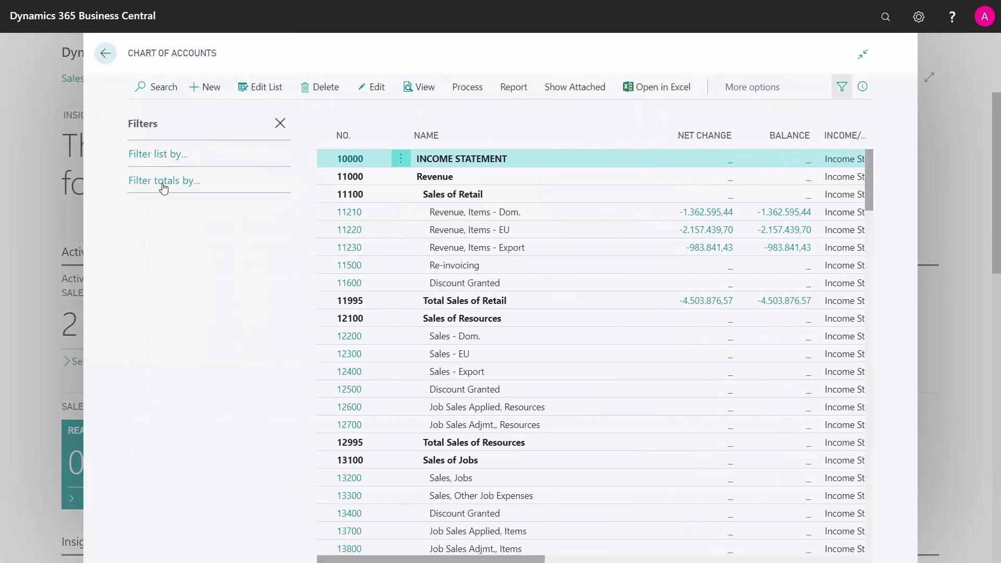
left_click(161, 209)
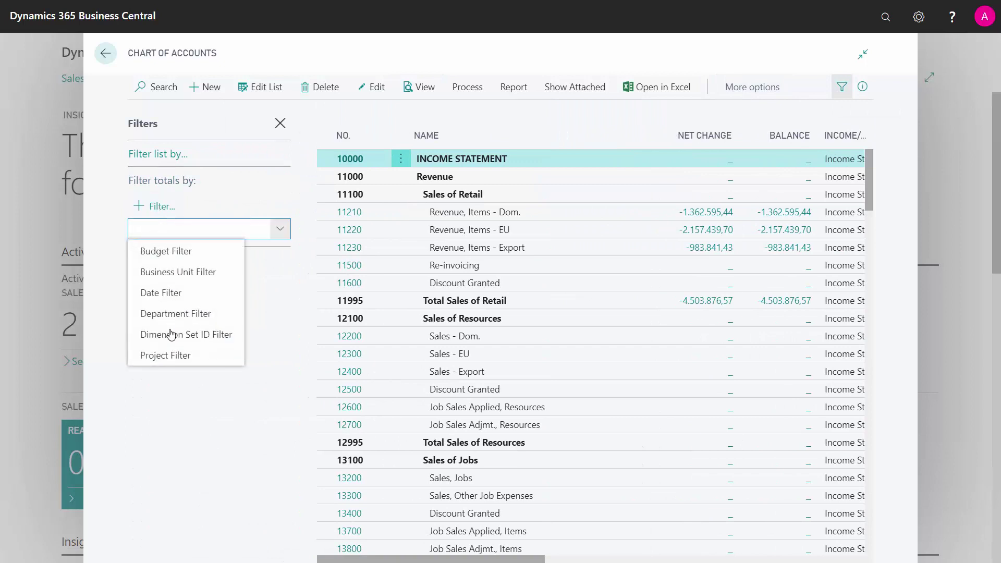
left_click(166, 354)
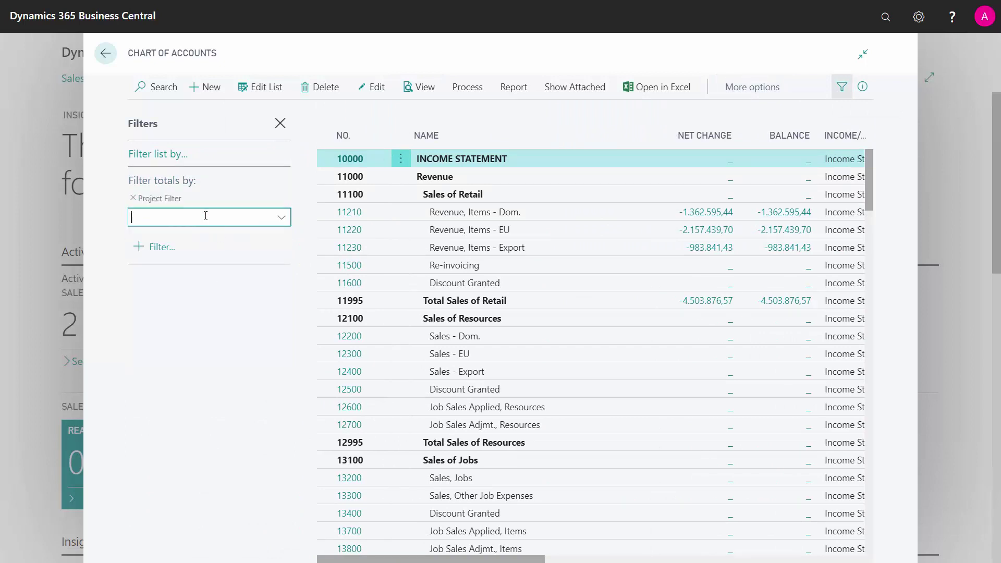
type("20")
key("Tab")
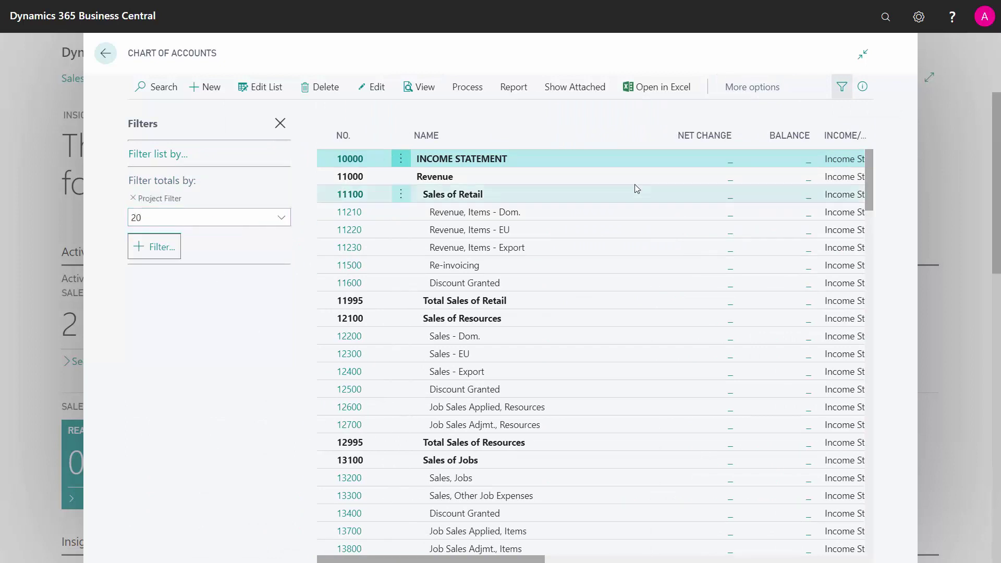
Filter the account list to show only accounts with Net Change <>0
left_click(726, 147)
left_click(693, 188)
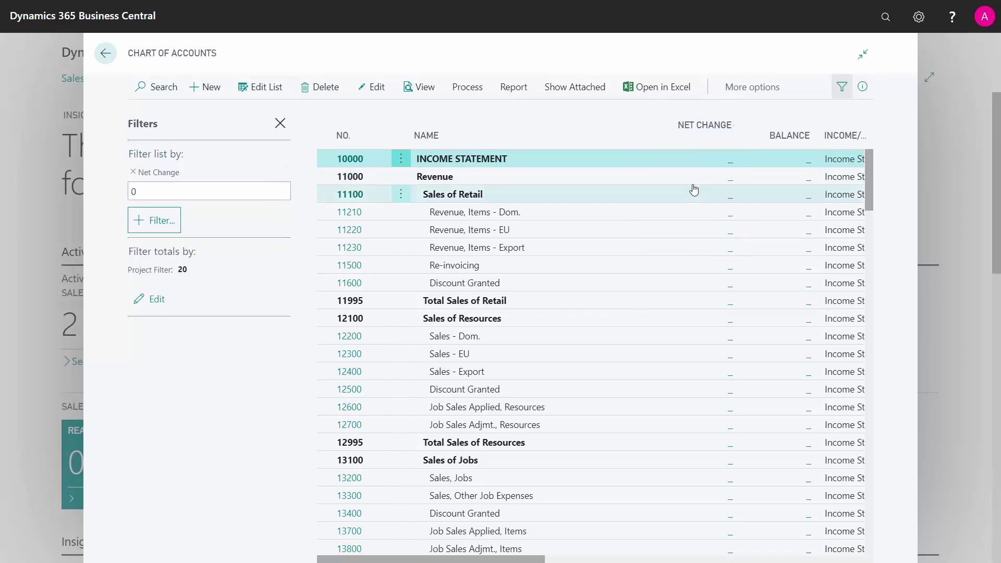
left_click(232, 199)
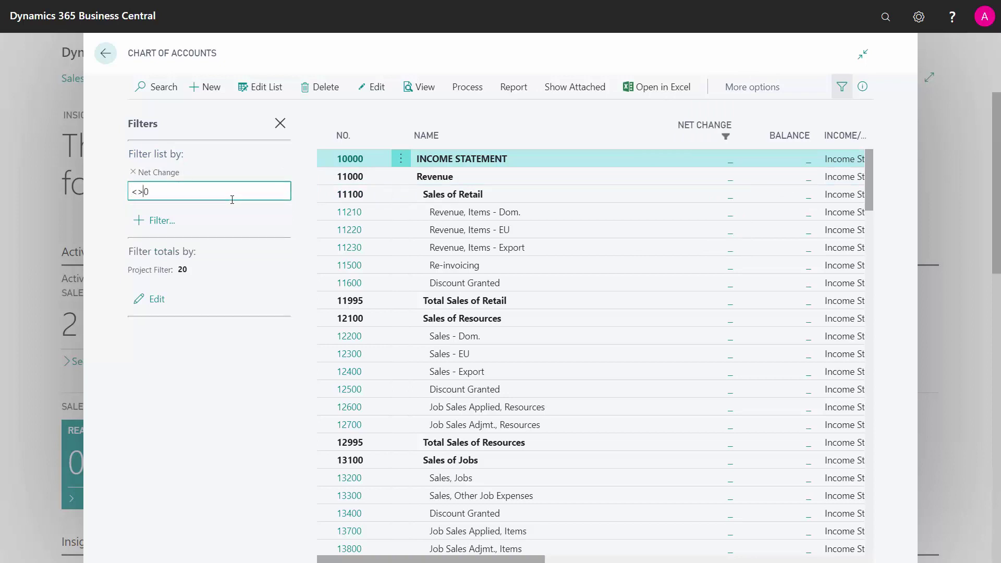
key("Return")
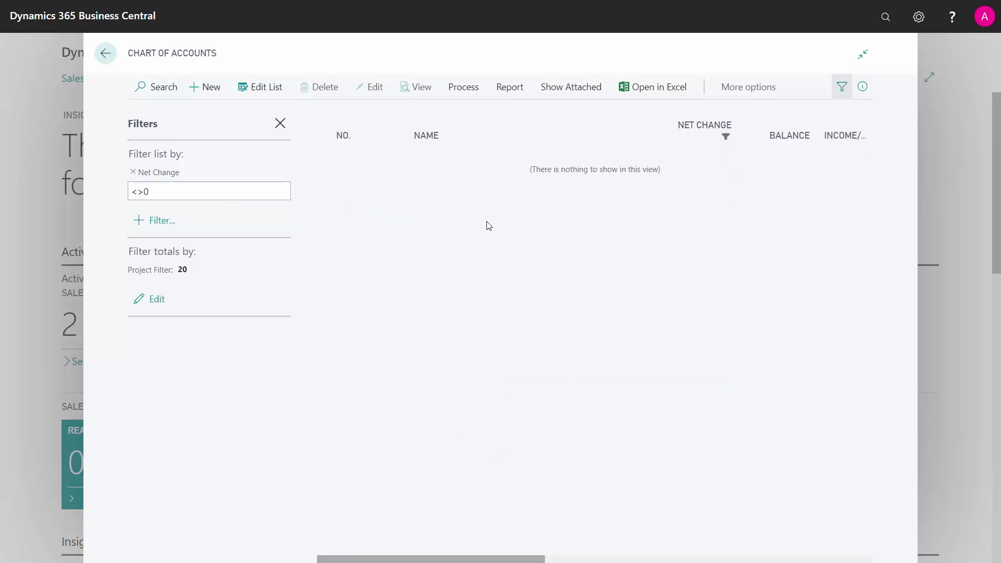
Find the Vendors list and open the default dimensions of the vendor Tires and Tubes Inc
left_click(885, 17)
type("vend")
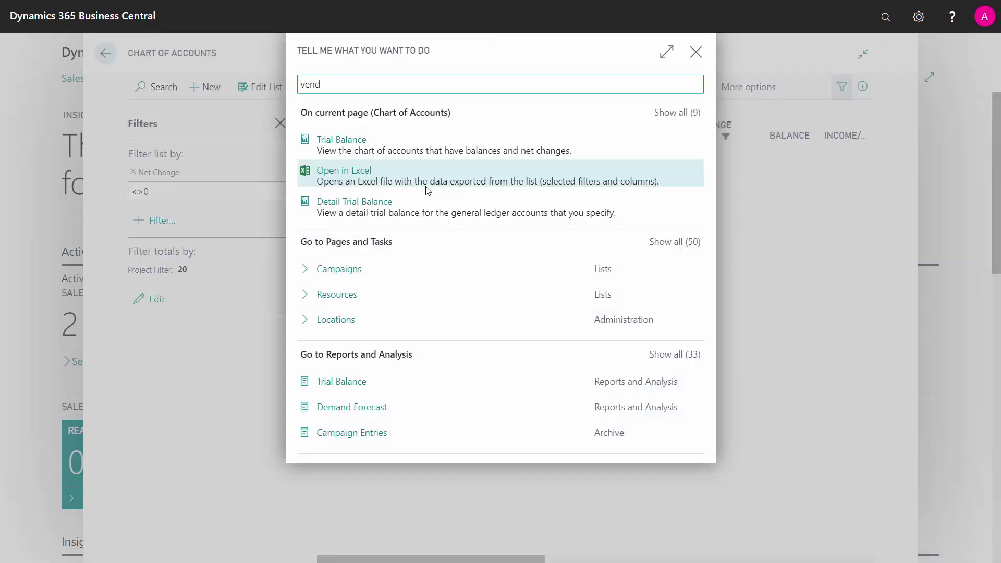
type("or")
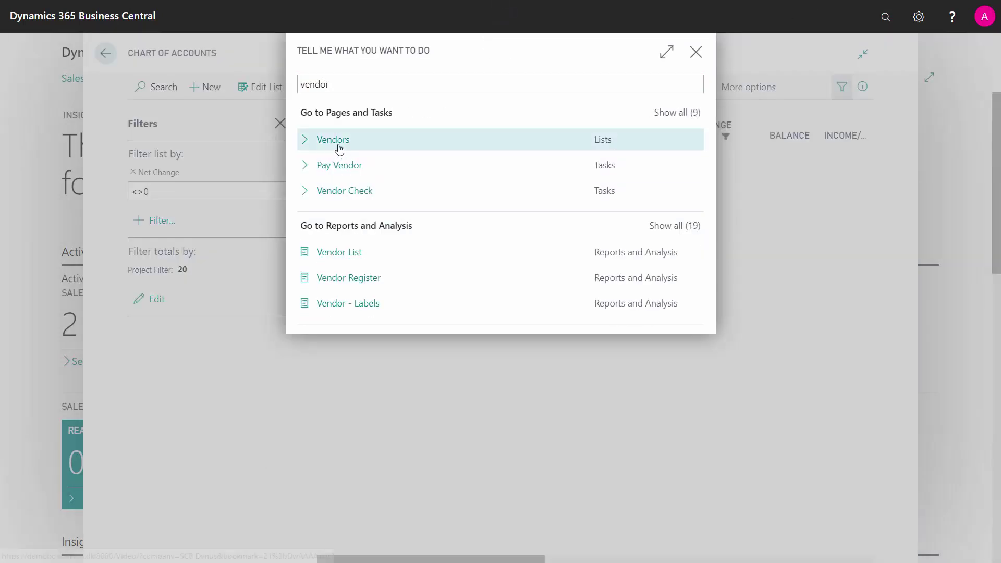
left_click(339, 150)
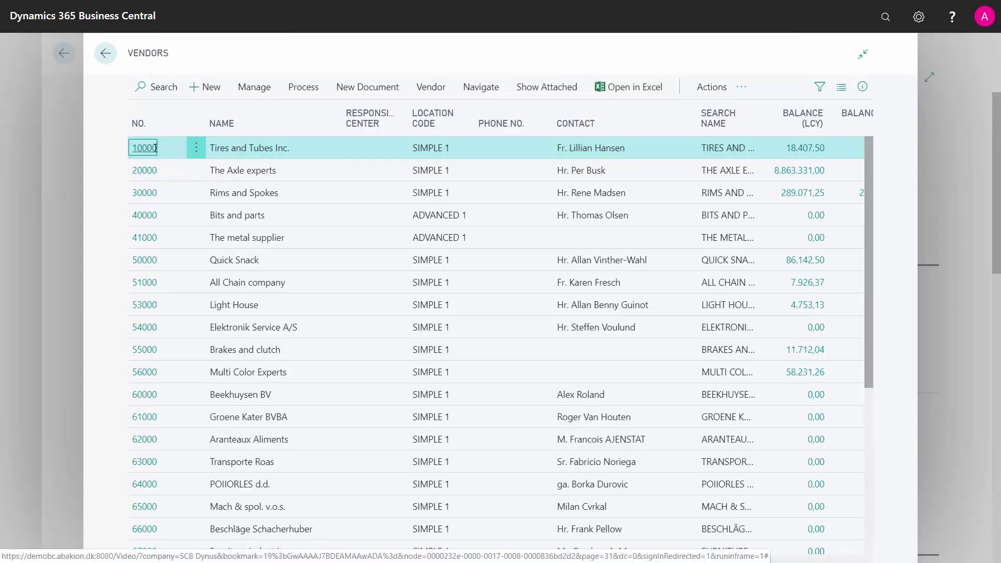
left_click(145, 147)
left_click(405, 124)
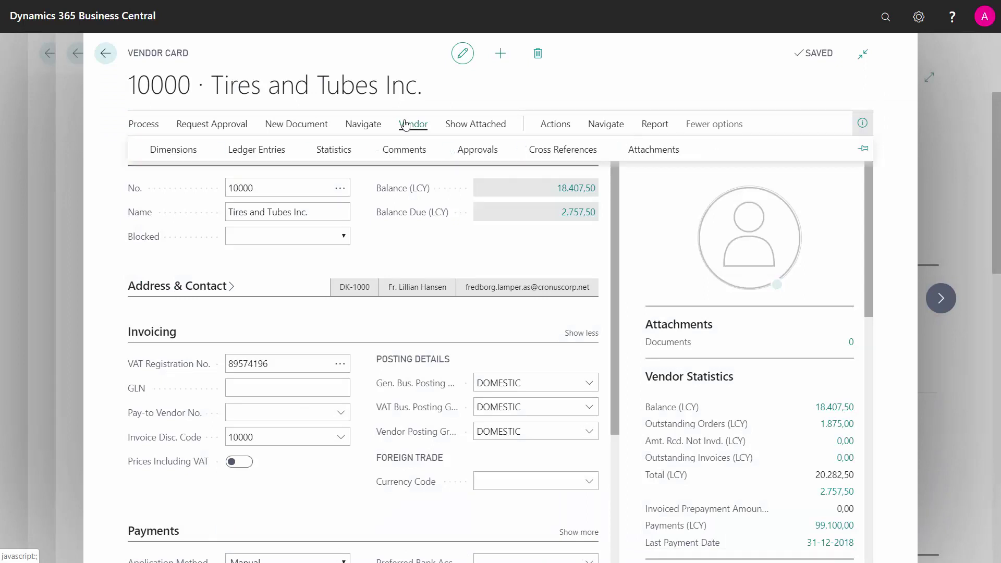
left_click(161, 150)
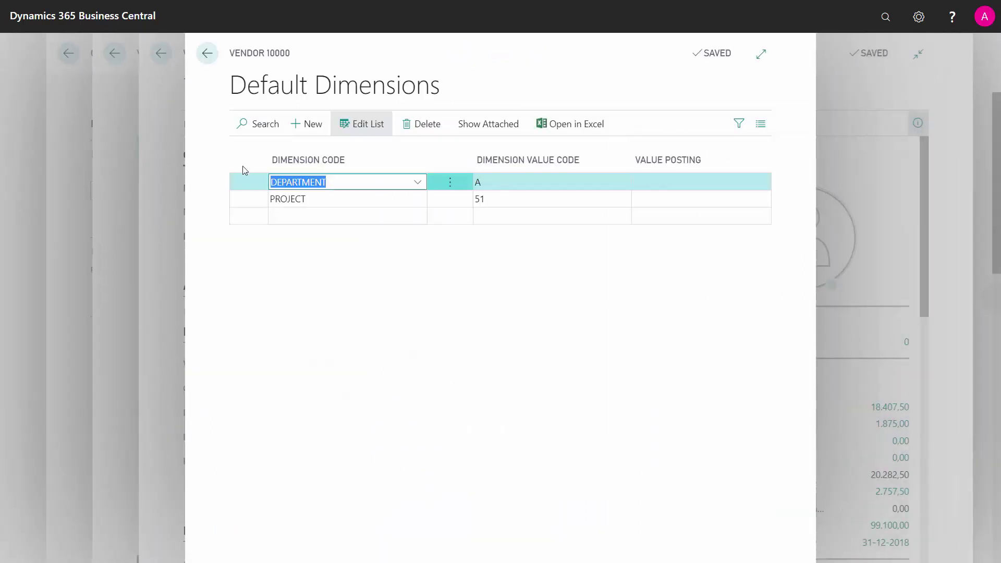
Set the vendor's default PROJECT dimension value to 20 and return to the Chart of Accounts
left_click(508, 199)
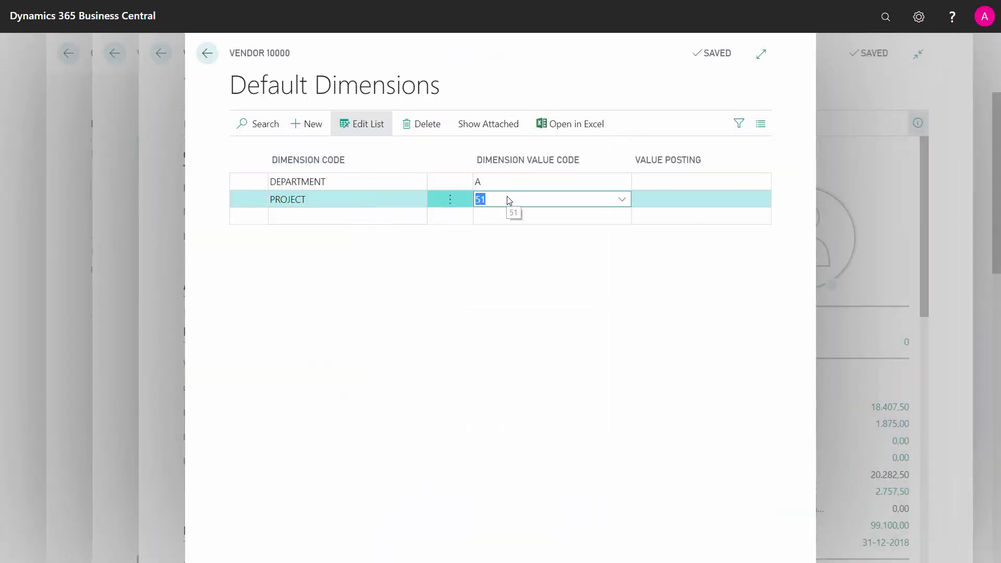
left_click(622, 201)
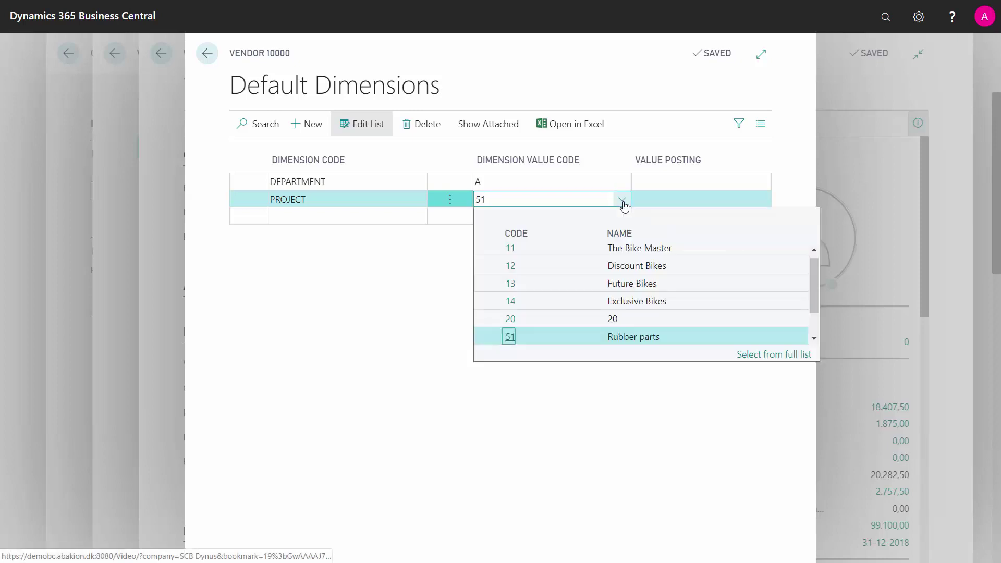
left_click(550, 319)
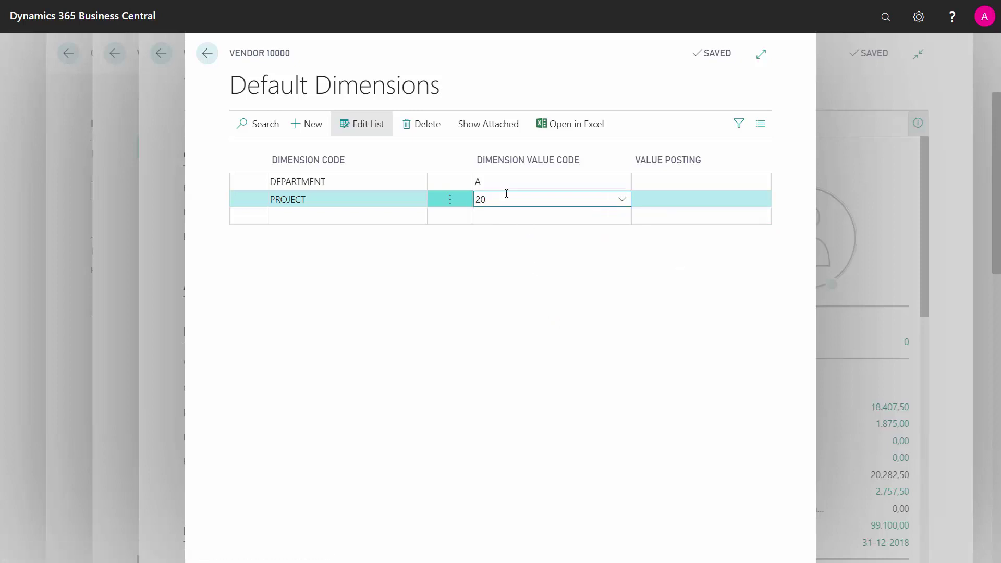
left_click(389, 188)
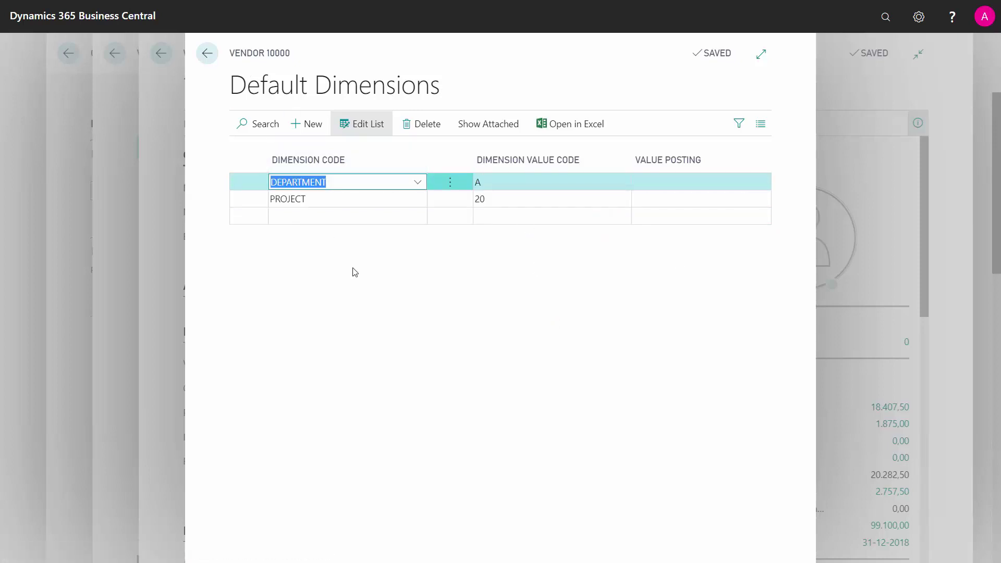
key("Escape")
key("Escape")
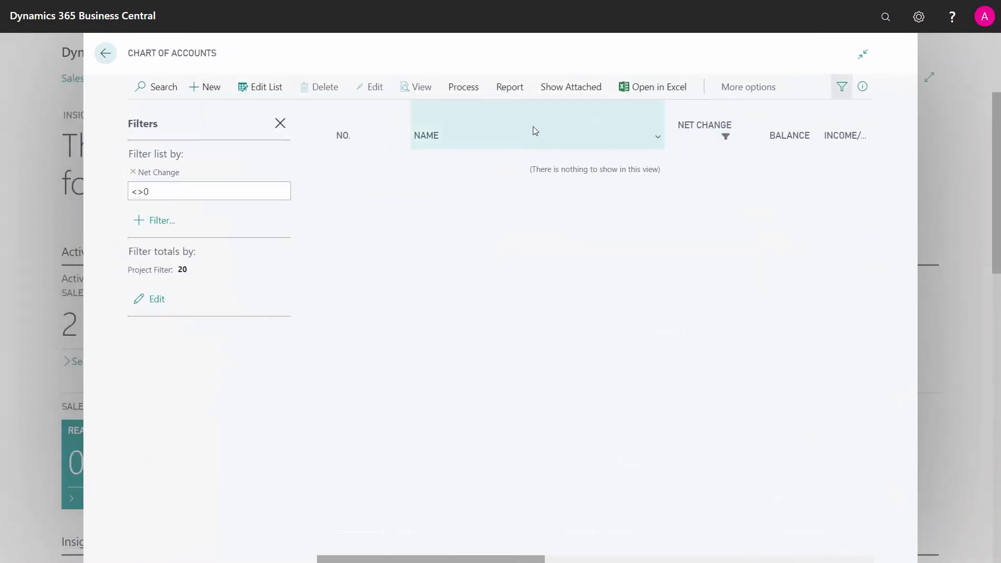
Find the Customers list and open the default dimensions of The Bike Master, Chicago
left_click(886, 17)
type("cust")
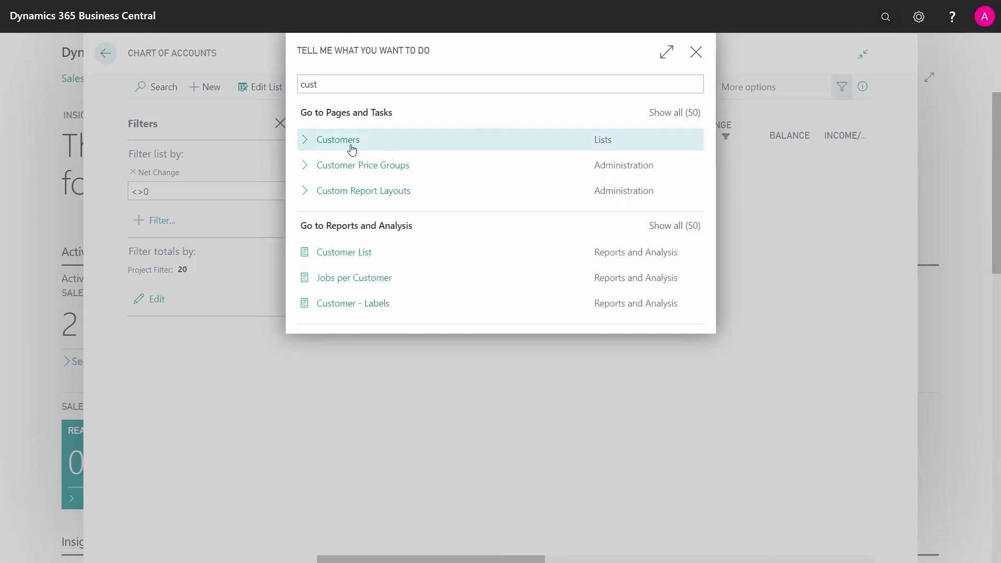
left_click(352, 149)
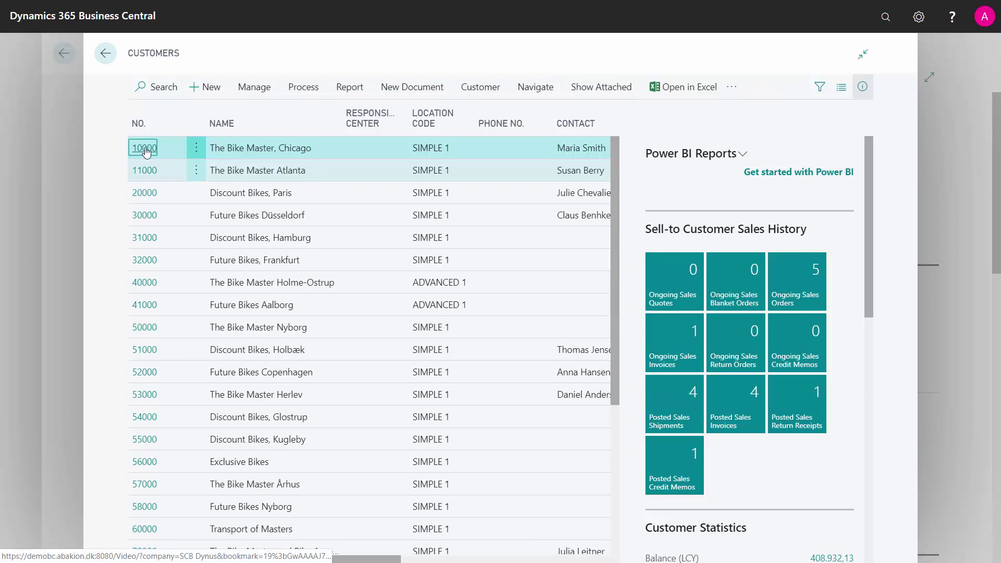
left_click(145, 148)
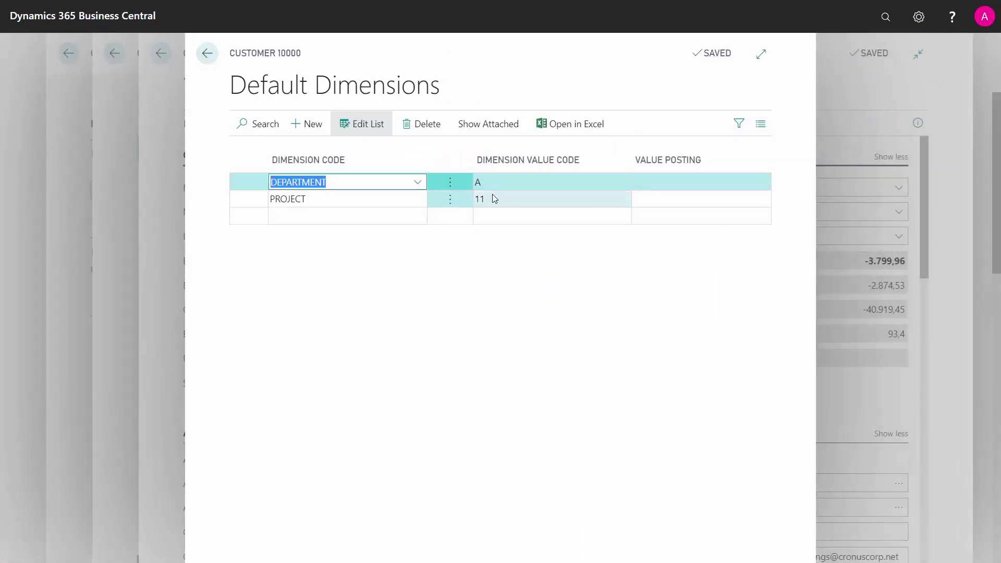
Set the customer's default PROJECT dimension value to 20 and return to the customer card
left_click(494, 198)
type("20")
key("Tab")
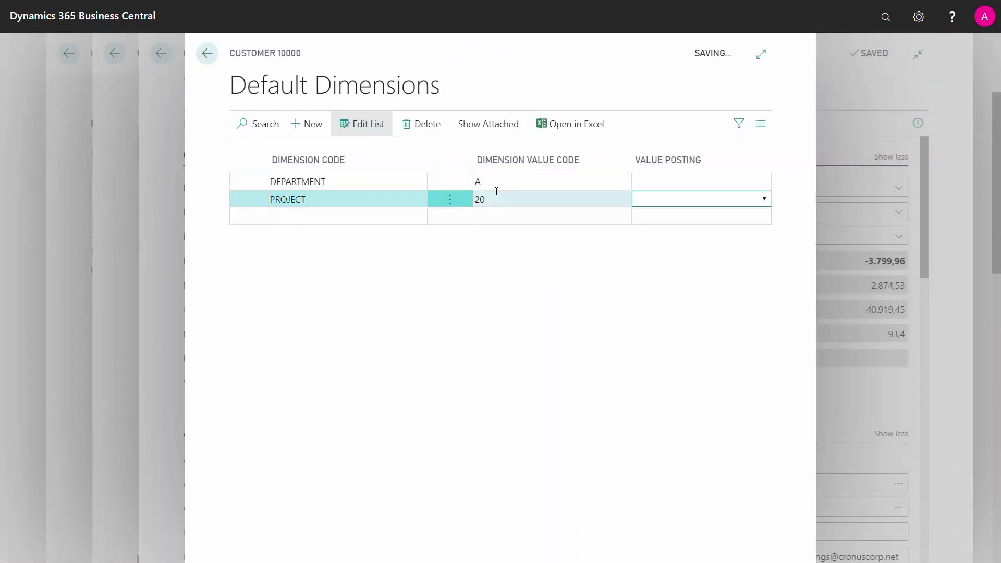
left_click(497, 183)
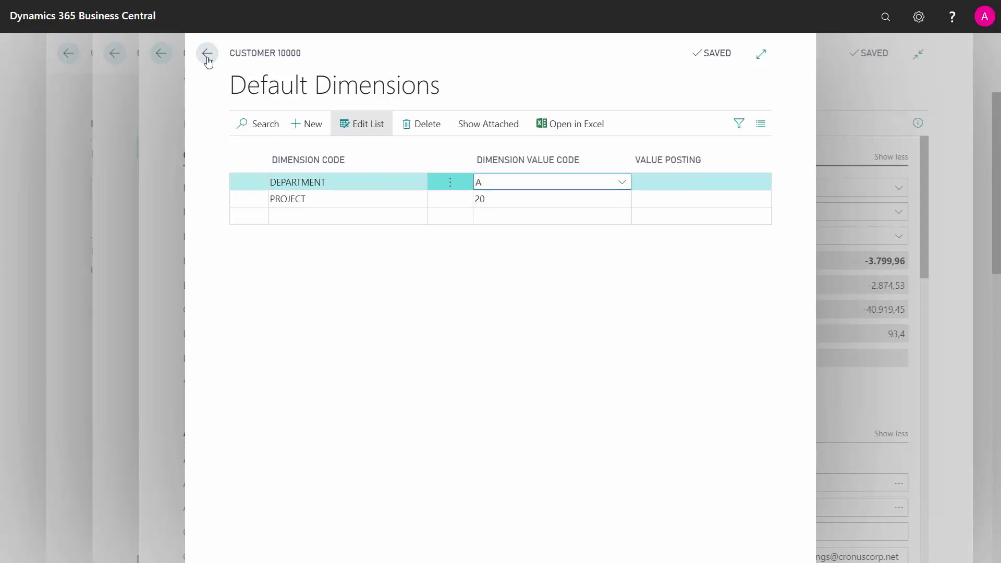
left_click(207, 54)
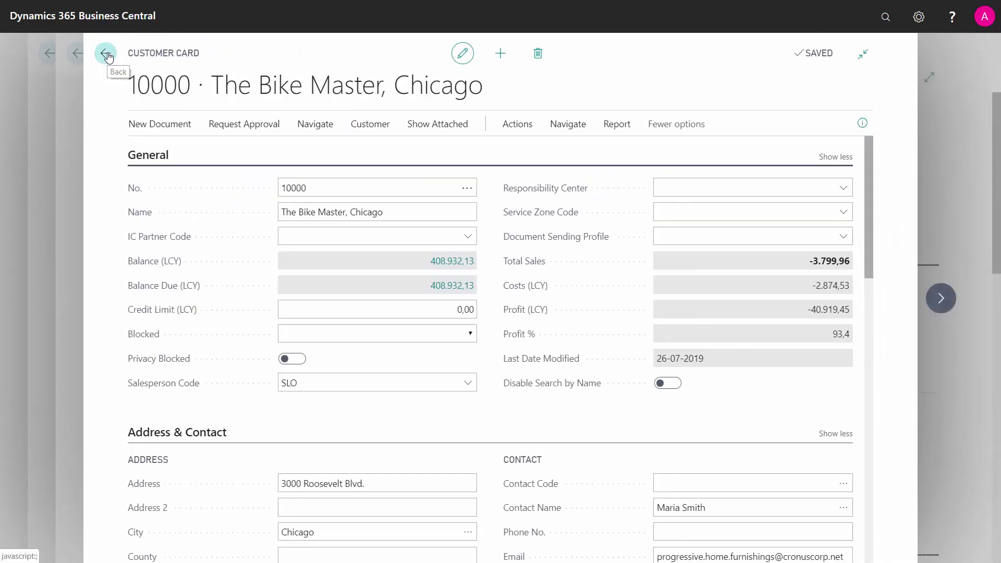
Leave the customer card and find the Items list by searching for "items"
left_click(106, 54)
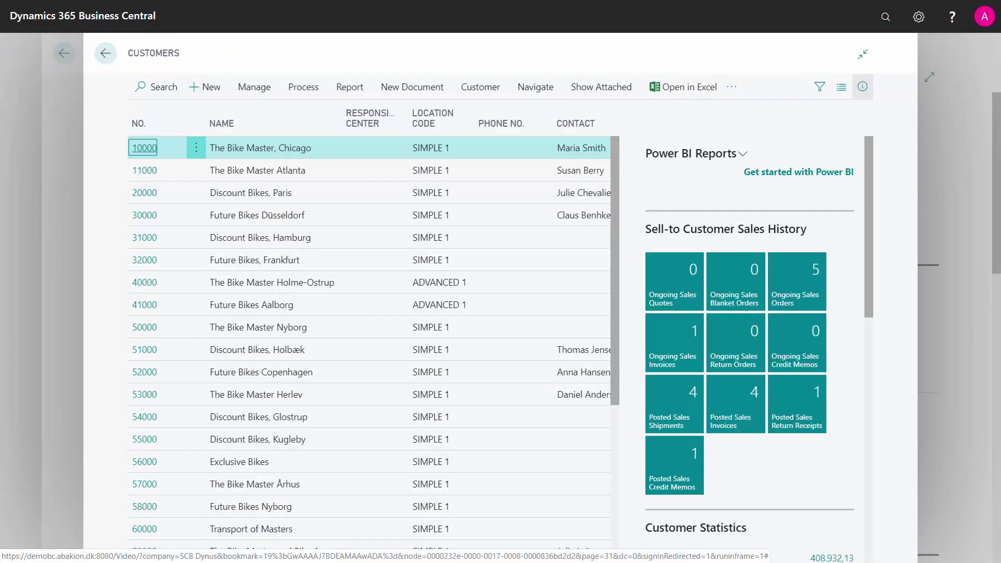
mouse_move(768, 6)
left_click(885, 18)
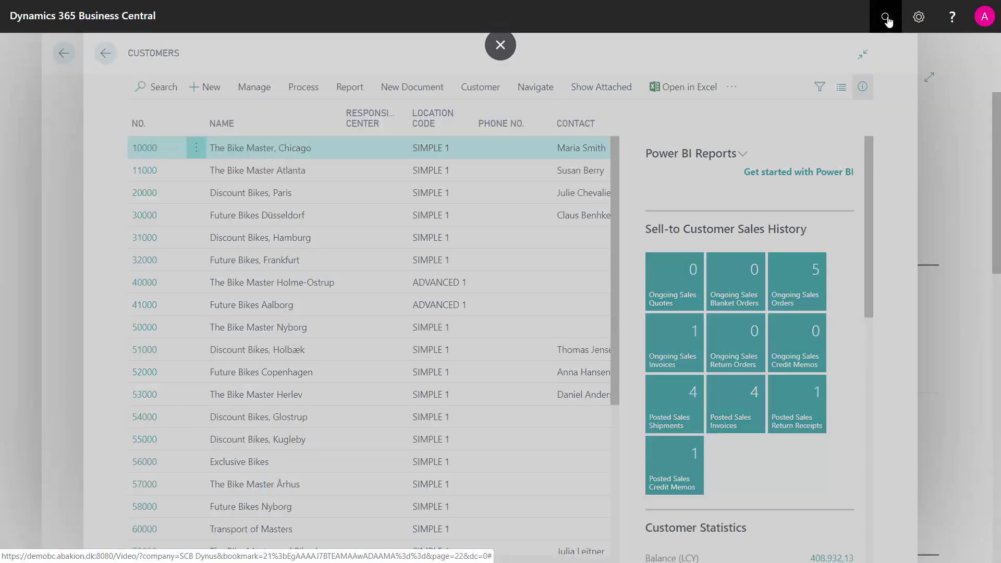
type("it")
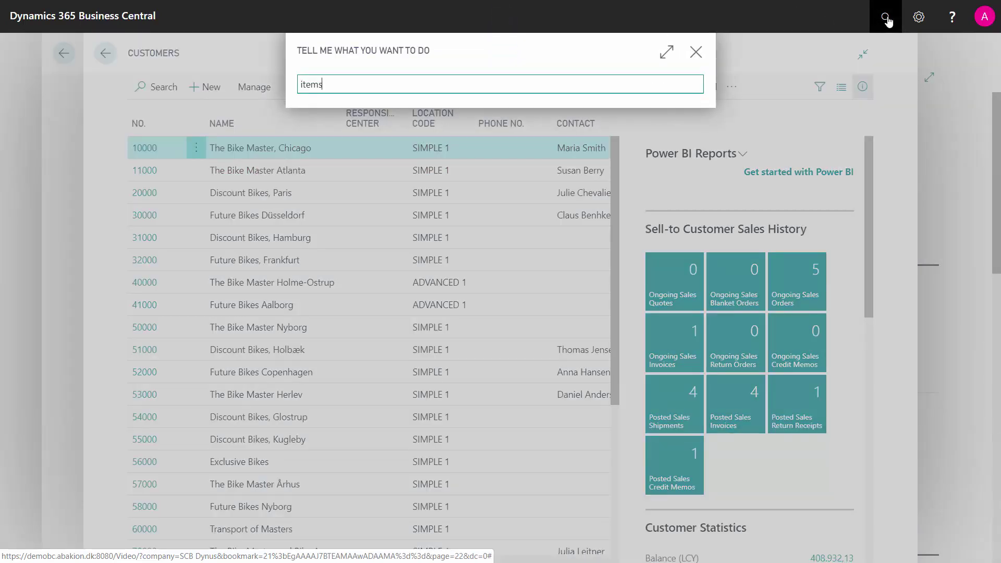
type("ems")
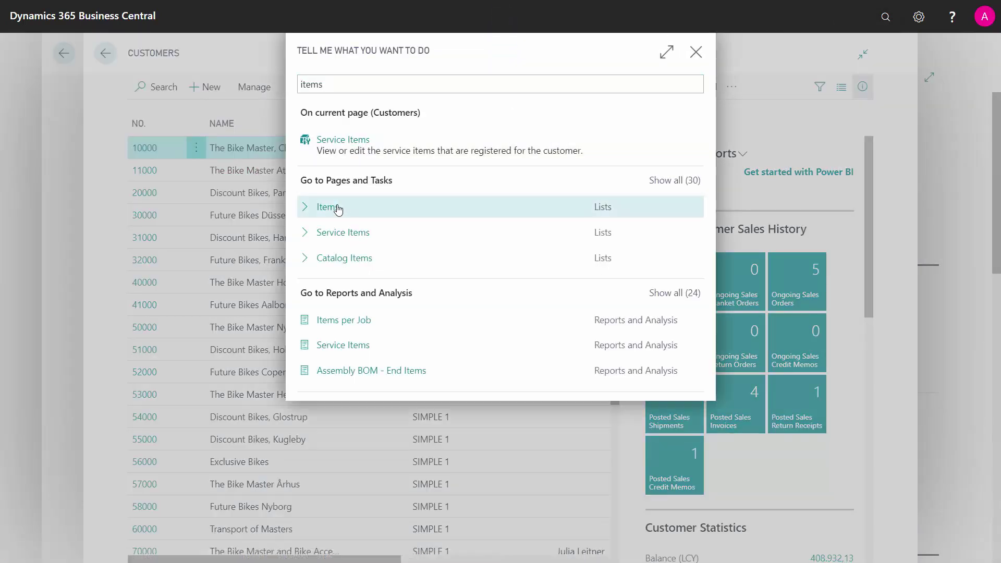
left_click(327, 207)
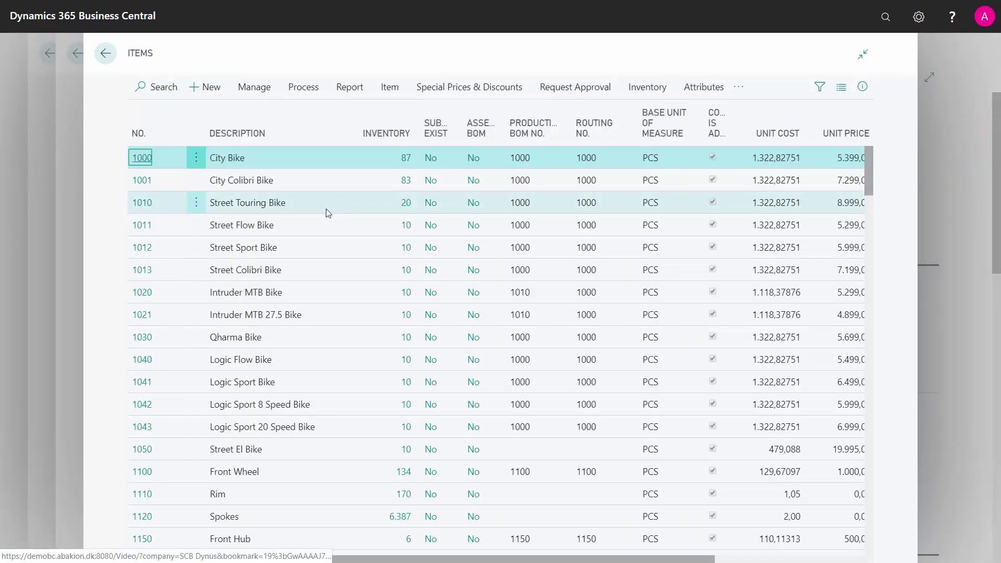
Open the default dimensions of item 1001, City Colibri Bike, from its item card
left_click(246, 181)
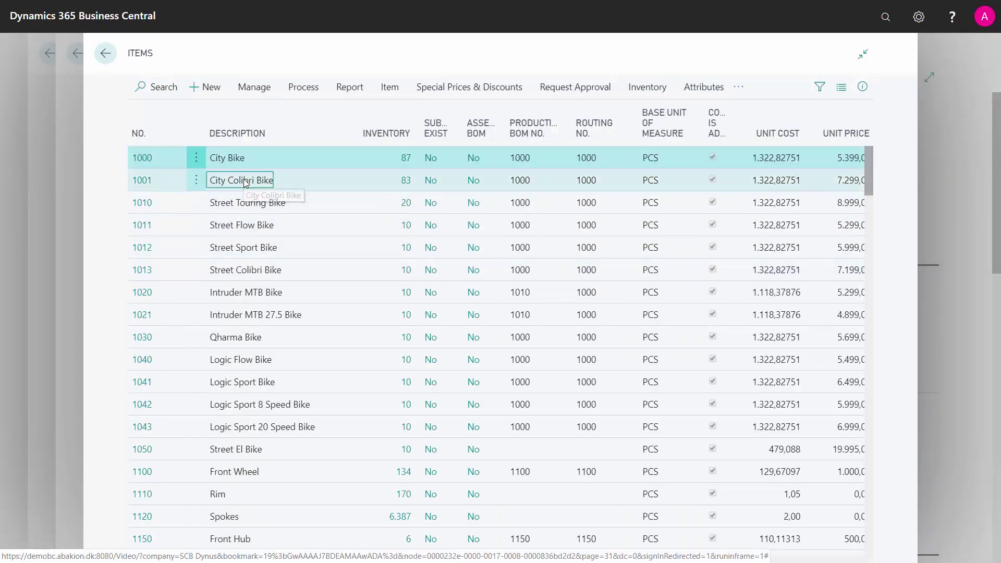
left_click(147, 183)
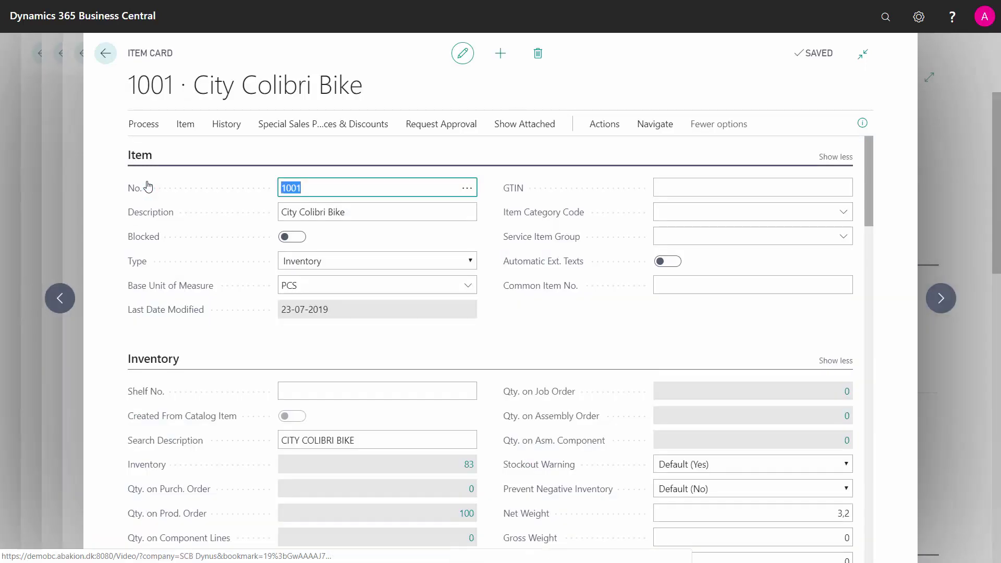
left_click(655, 124)
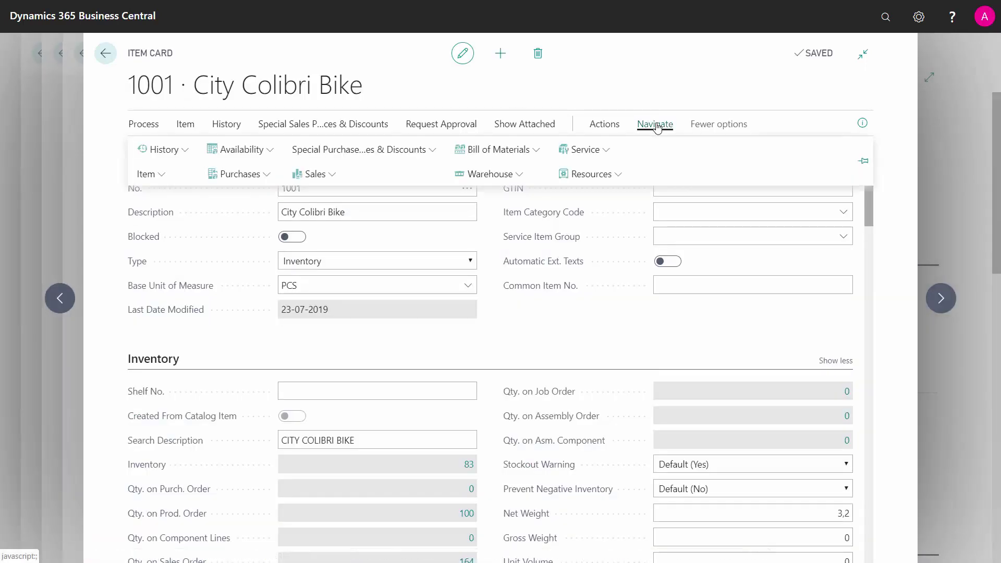
left_click(163, 175)
left_click(177, 209)
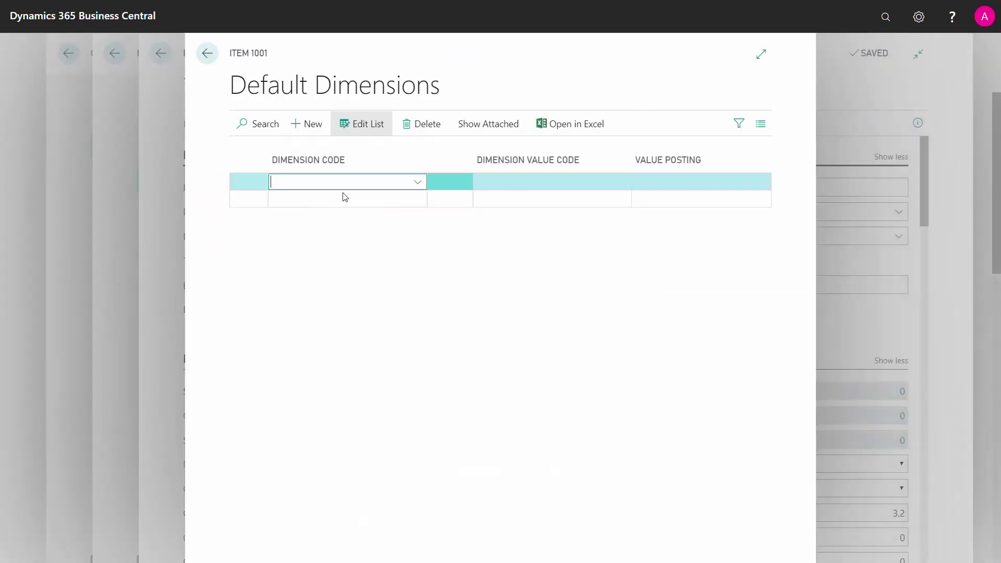
Set the item's default PROJECT dimension value to 20 and return to the Chart of Accounts
left_click(418, 182)
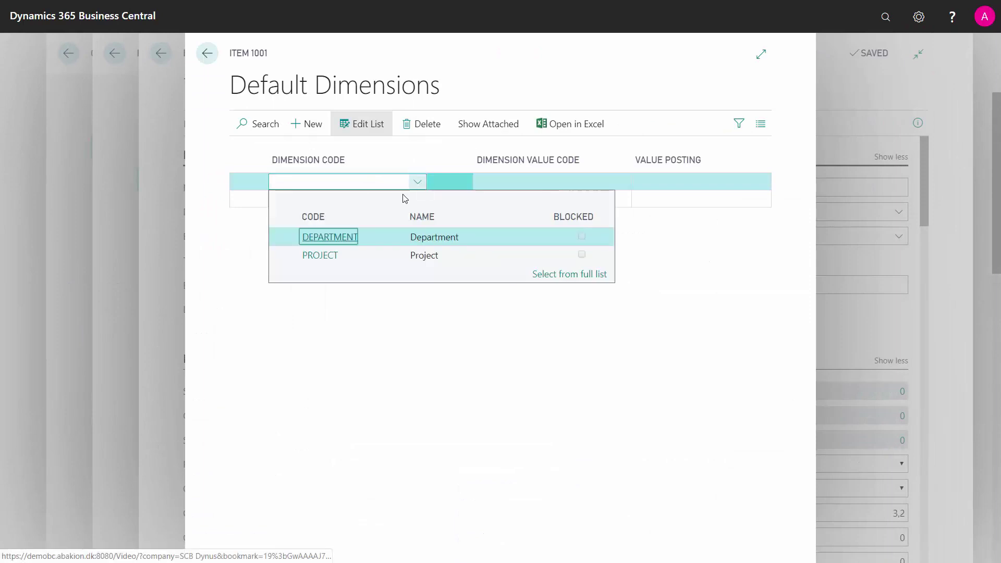
left_click(329, 257)
left_click(517, 182)
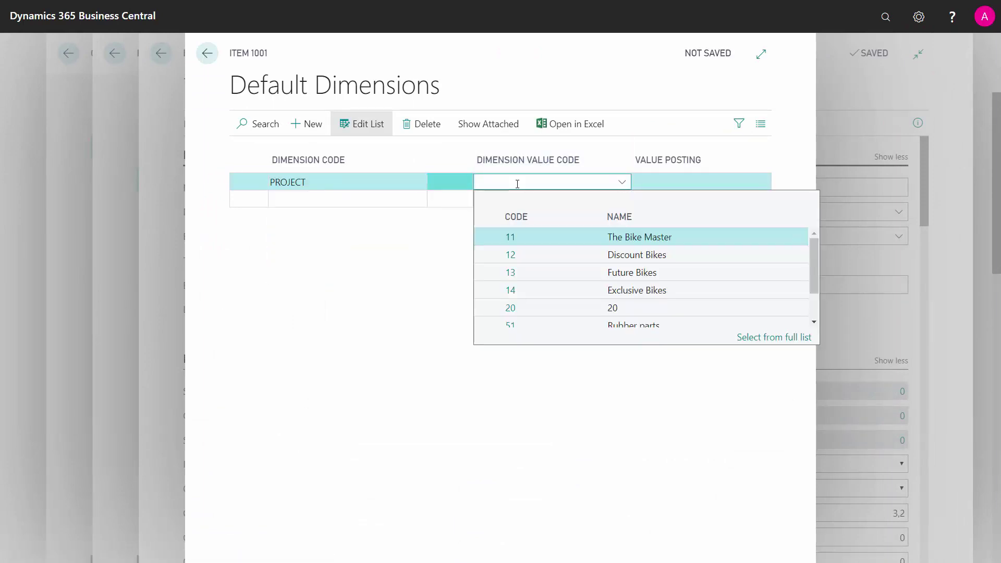
type("20")
key("Tab")
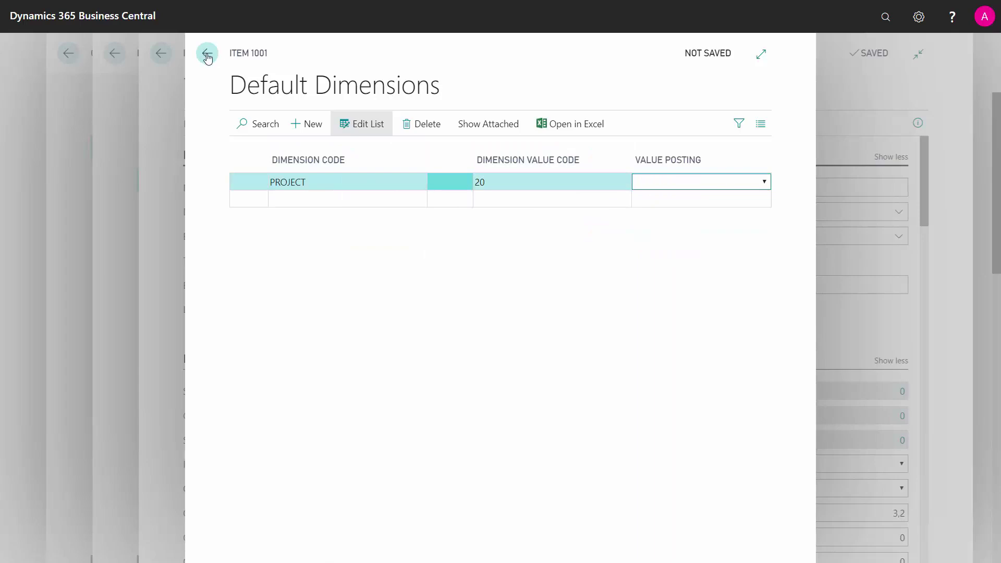
left_click(208, 54)
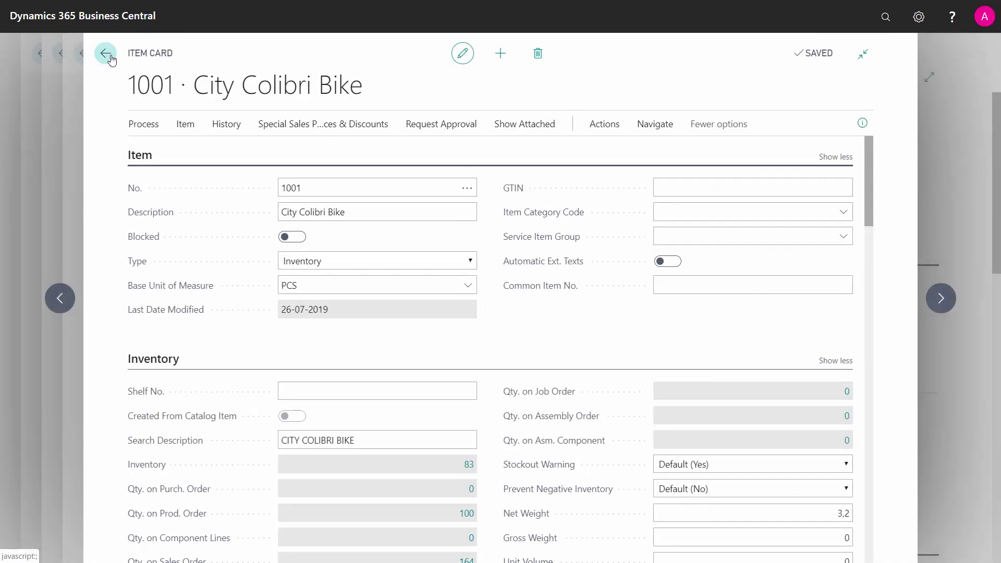
left_click(110, 59)
left_click(110, 58)
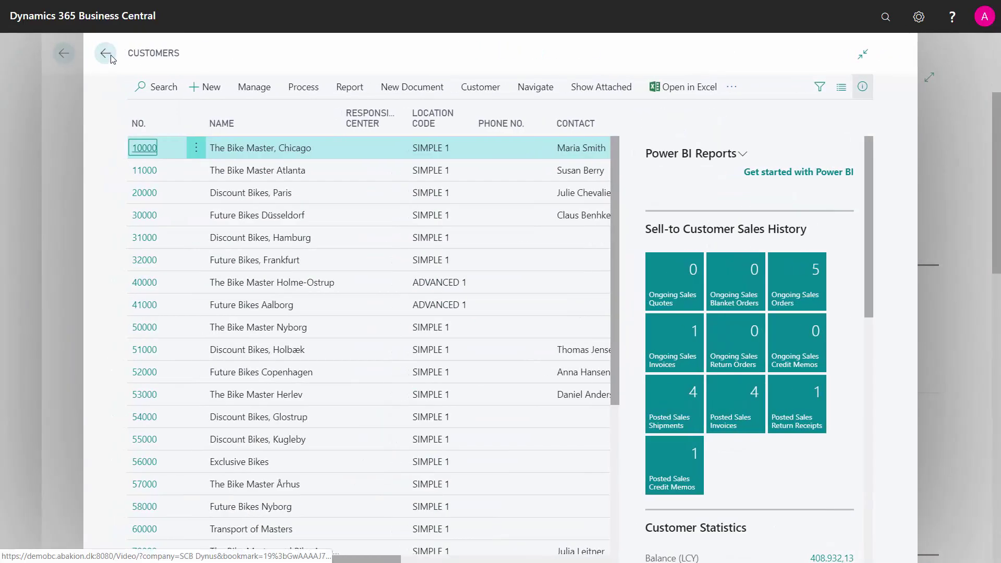
left_click(111, 58)
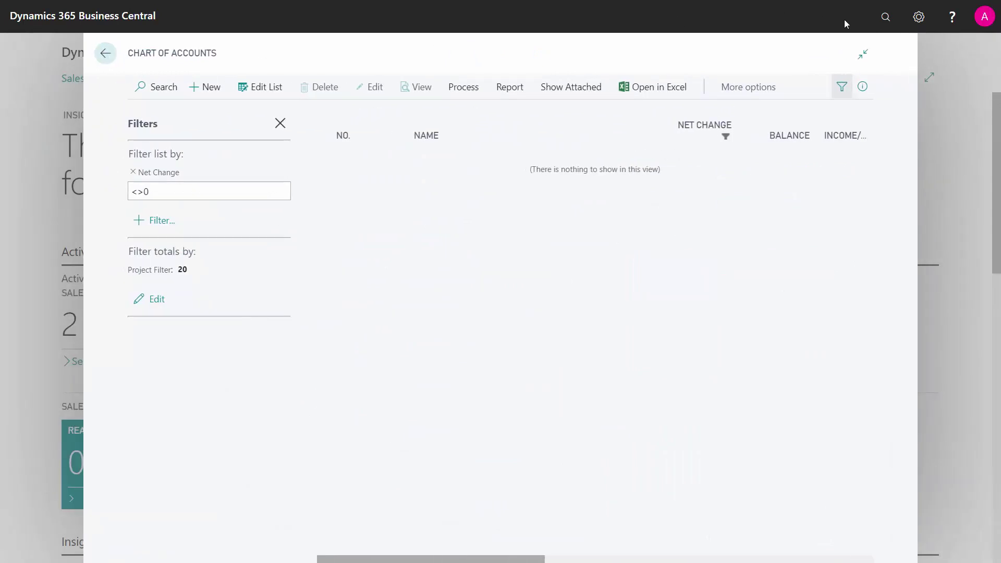
Search for "purchase" and open the Purchase Orders list
left_click(880, 19)
type("purchs")
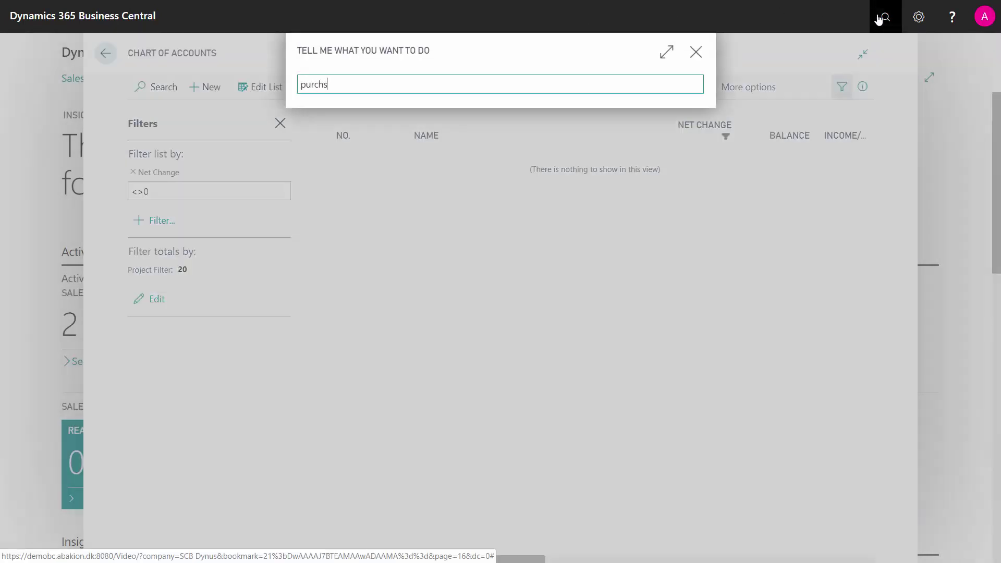
type("e")
key("BackSpace")
key("BackSpace")
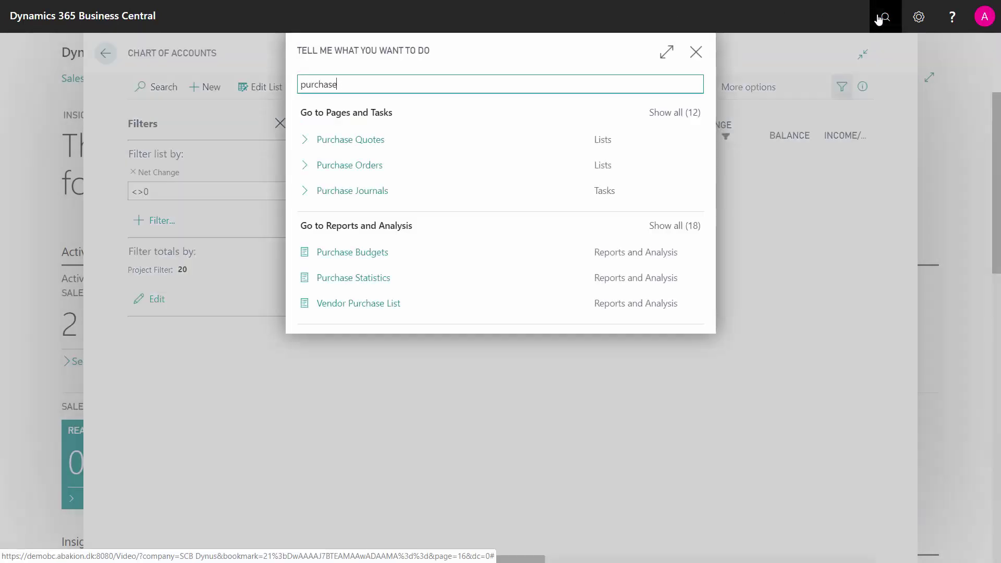
left_click(368, 165)
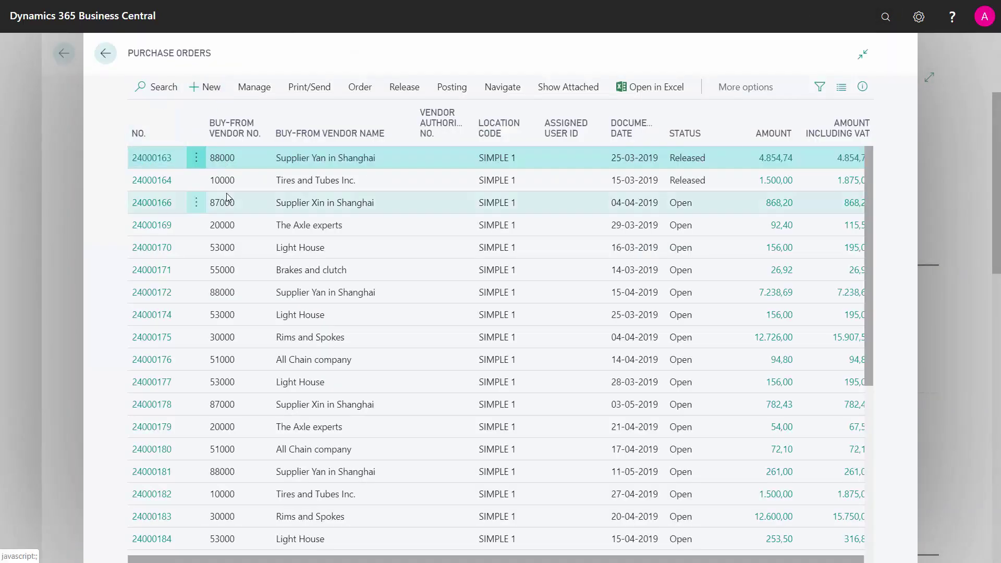
Create a new purchase order for the vendor Tires and Tubes Inc
key("alt+n")
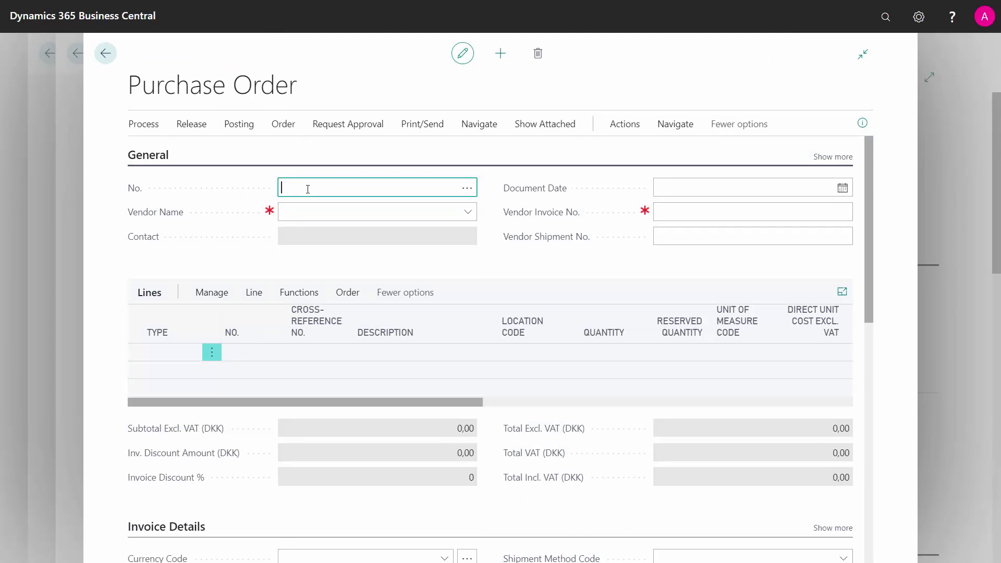
type("10")
key("BackSpace")
key("BackSpace")
key("Tab")
type("1")
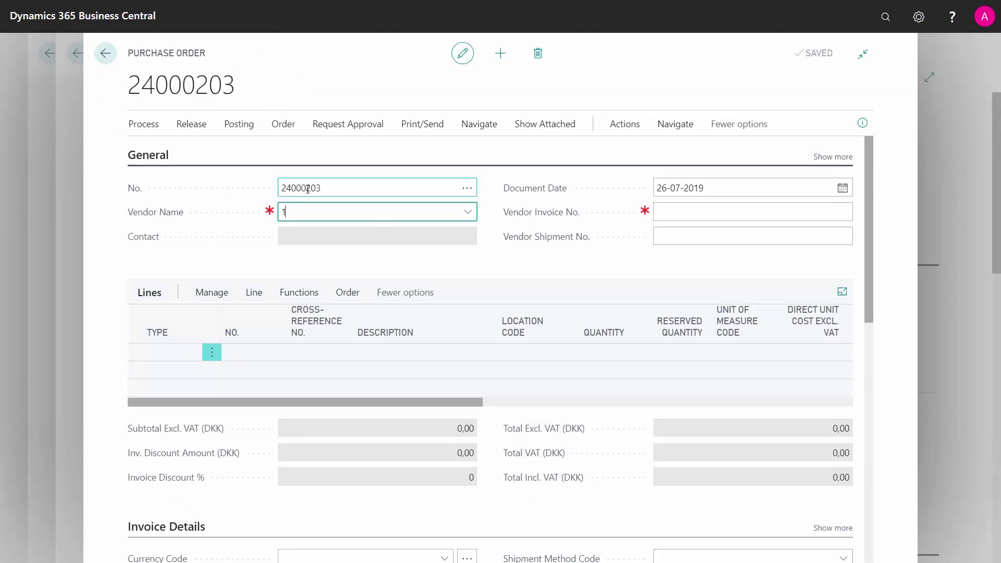
type("0000")
key("Tab")
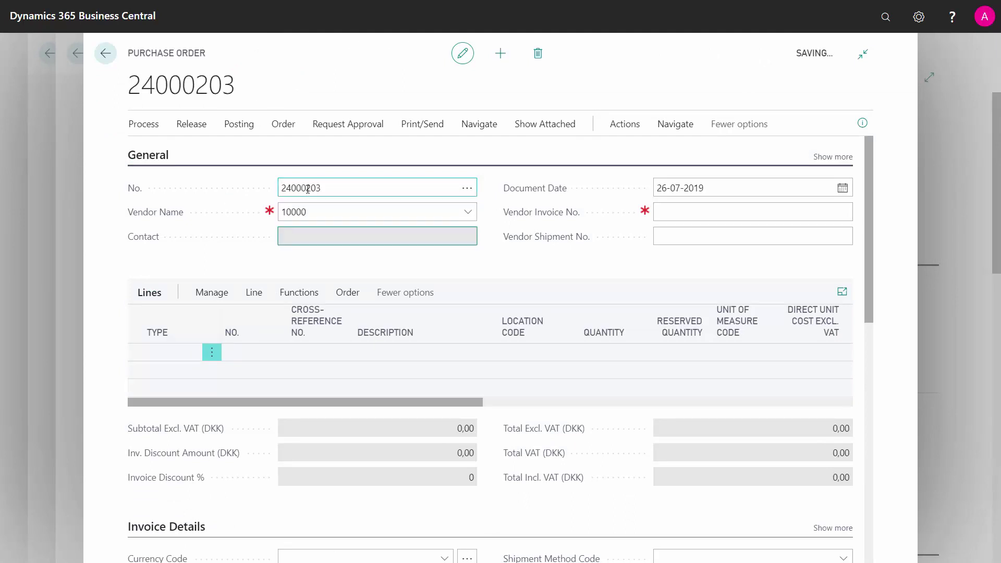
Add an Item line for item 1001, City Colibri Bike, to the purchase order
left_click(173, 350)
left_click(172, 353)
left_click(161, 391)
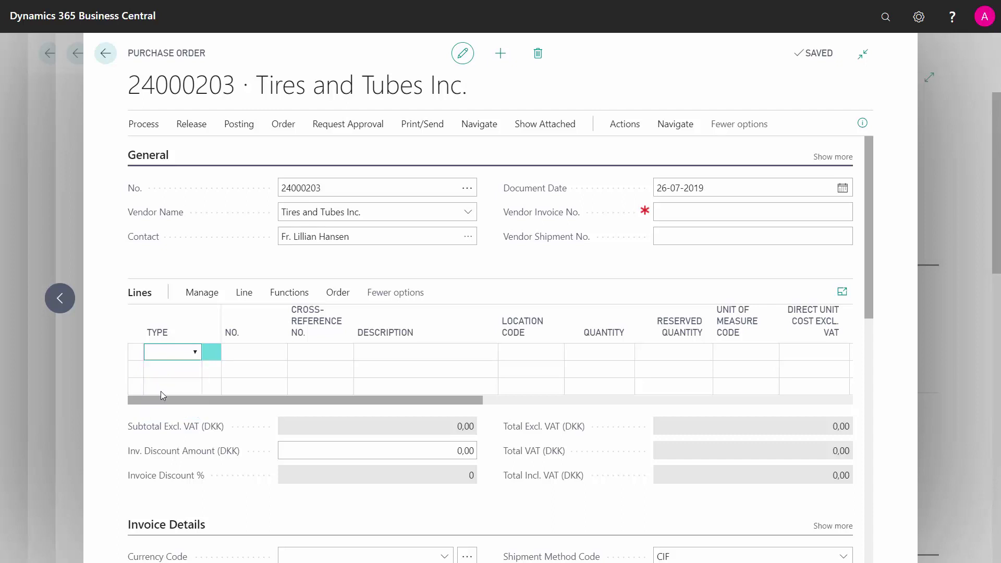
left_click(249, 354)
type("10")
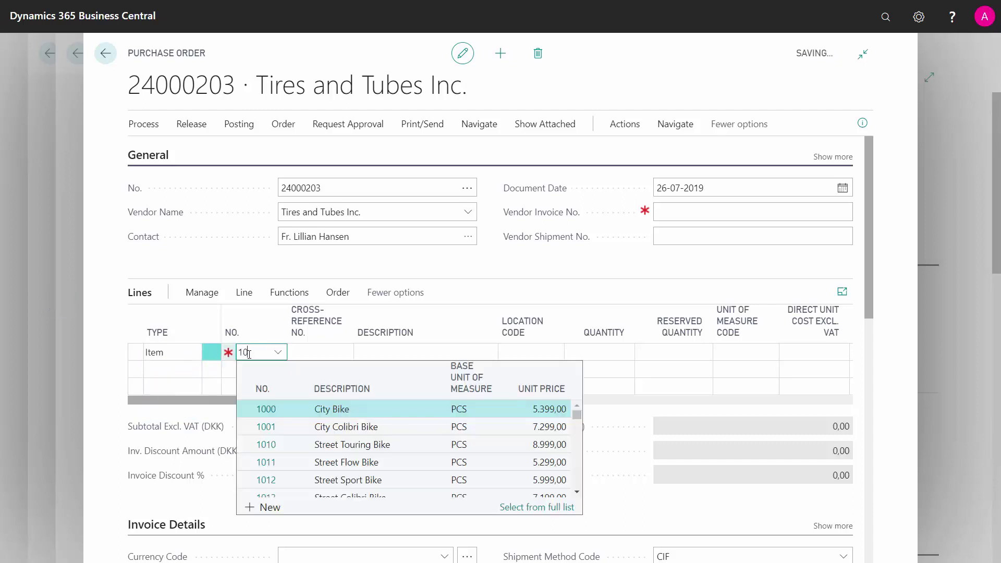
type("01")
key("Tab")
key("Tab")
key("Tab")
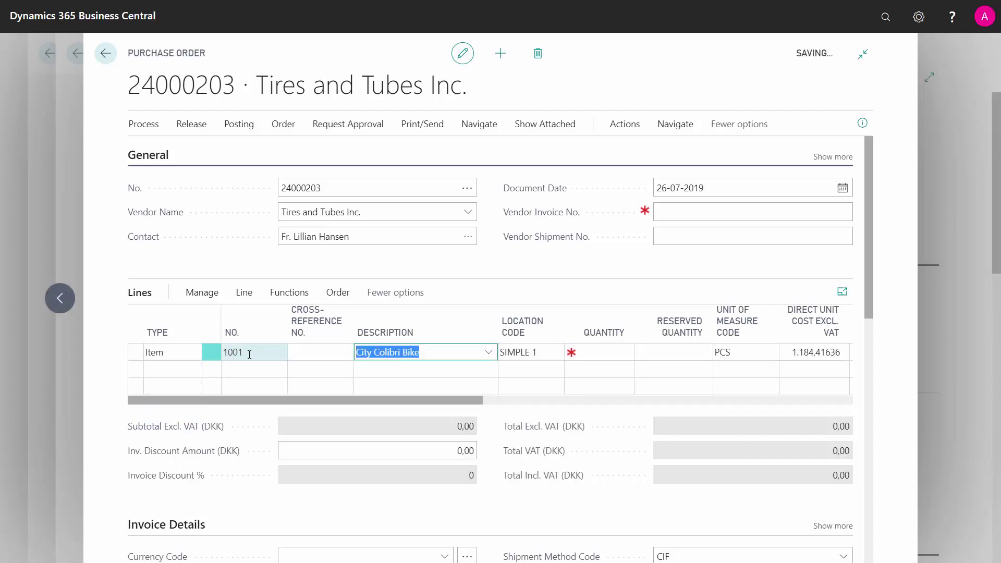
Set the City Colibri Bike line's location code to SIMPLE 2 and its quantity to 100
left_click(536, 354)
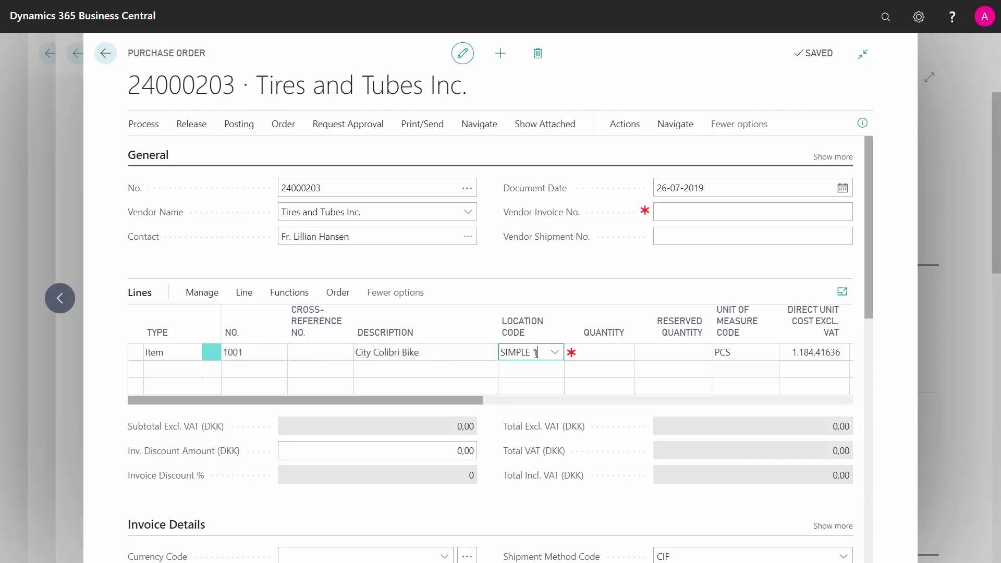
key("BackSpace")
type("2")
key("Tab")
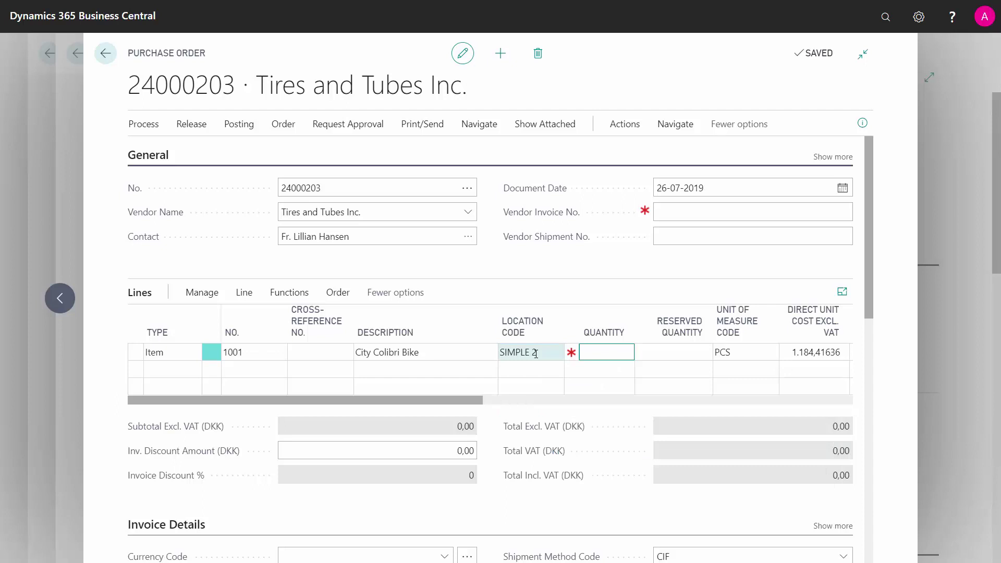
type("100")
key("Tab")
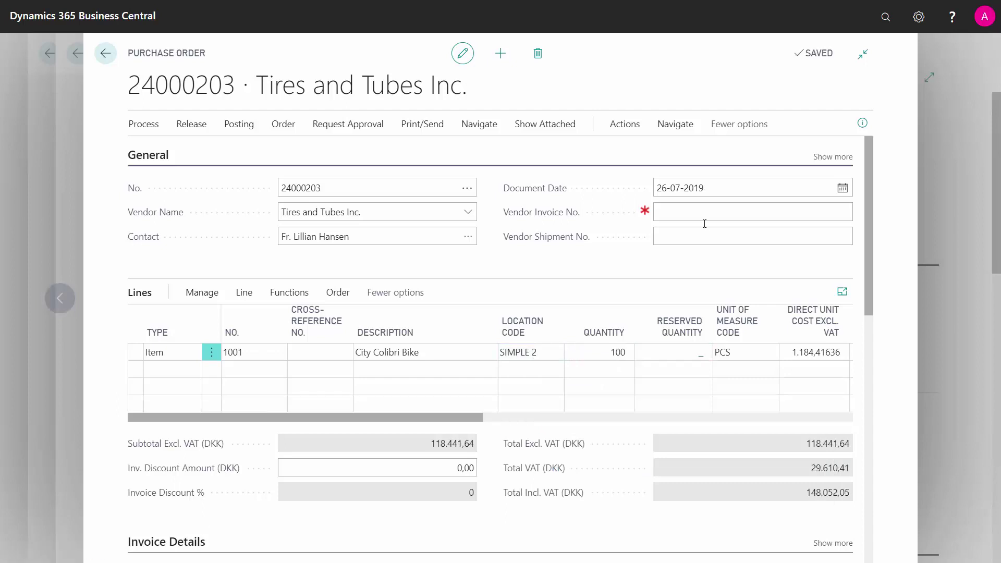
Fill in the vendor invoice number and post the purchase order as Receive and Invoice without opening the posted invoice
left_click(698, 214)
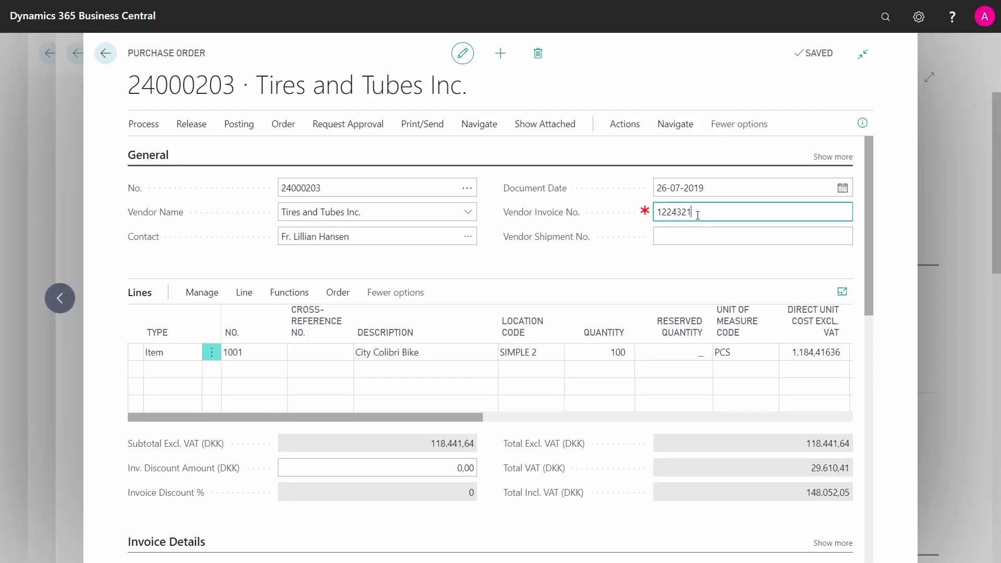
type("1224321")
left_click(239, 124)
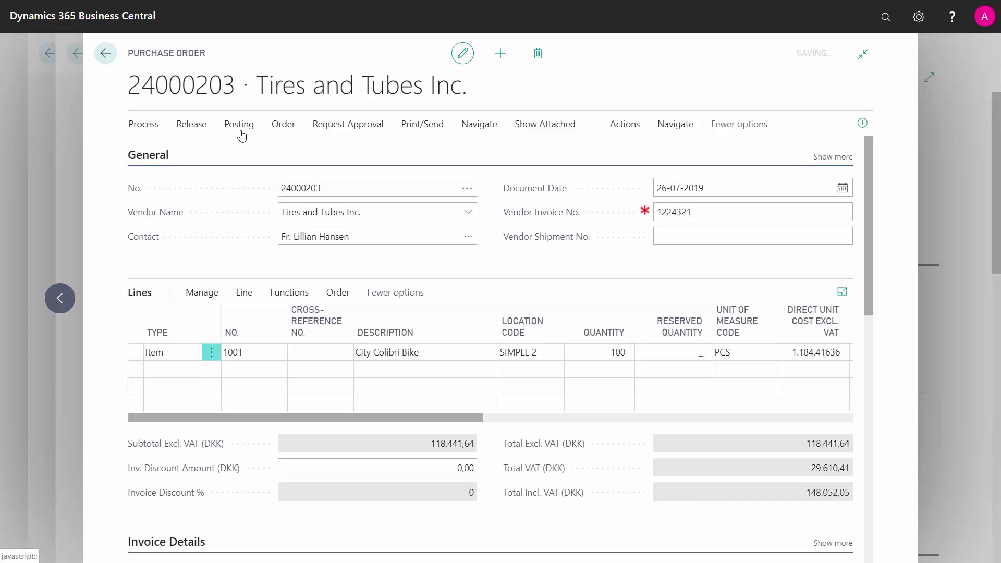
left_click(156, 149)
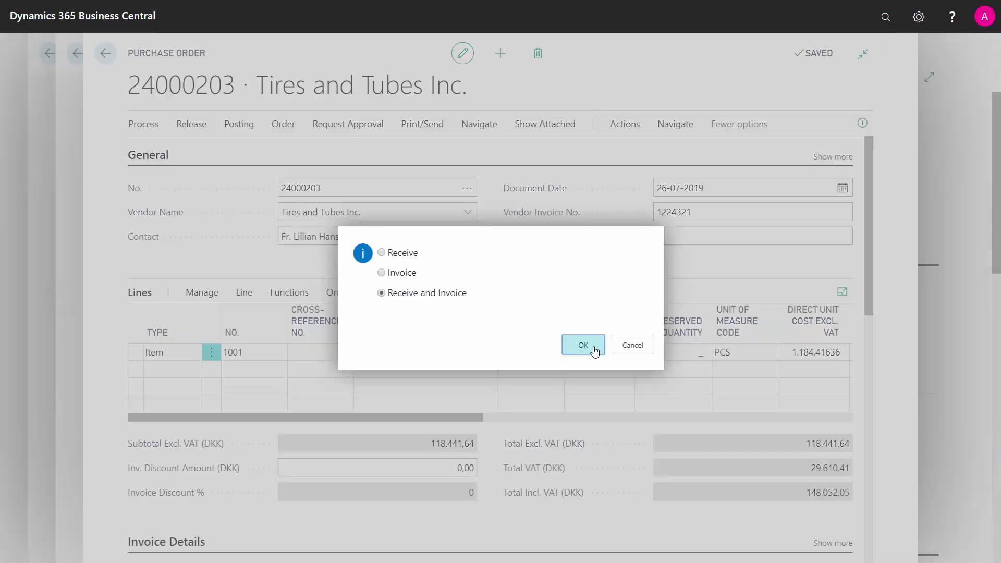
left_click(584, 345)
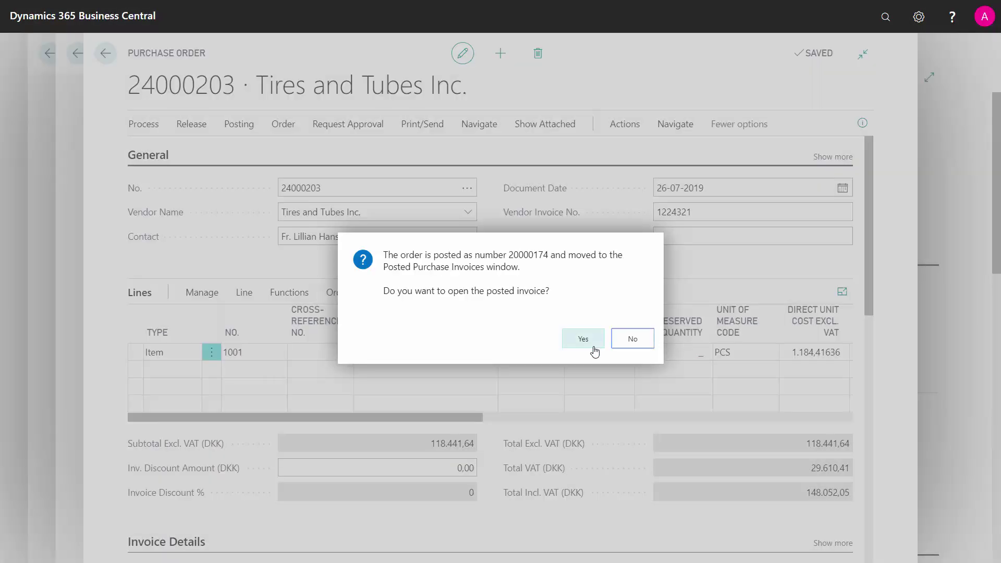
left_click(619, 347)
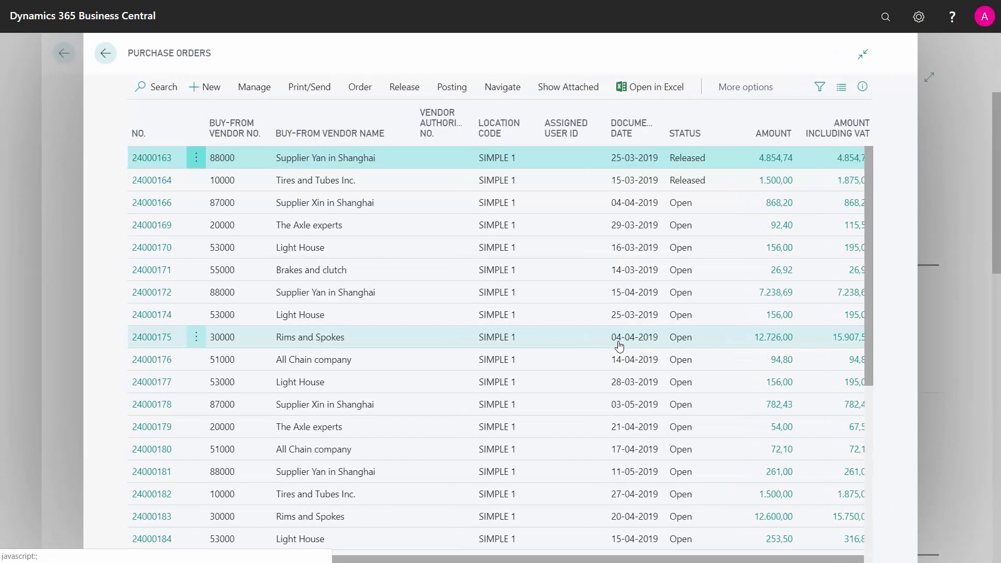
Return to the Chart of Accounts and examine the net changes and balances filtered on project 20
left_click(105, 53)
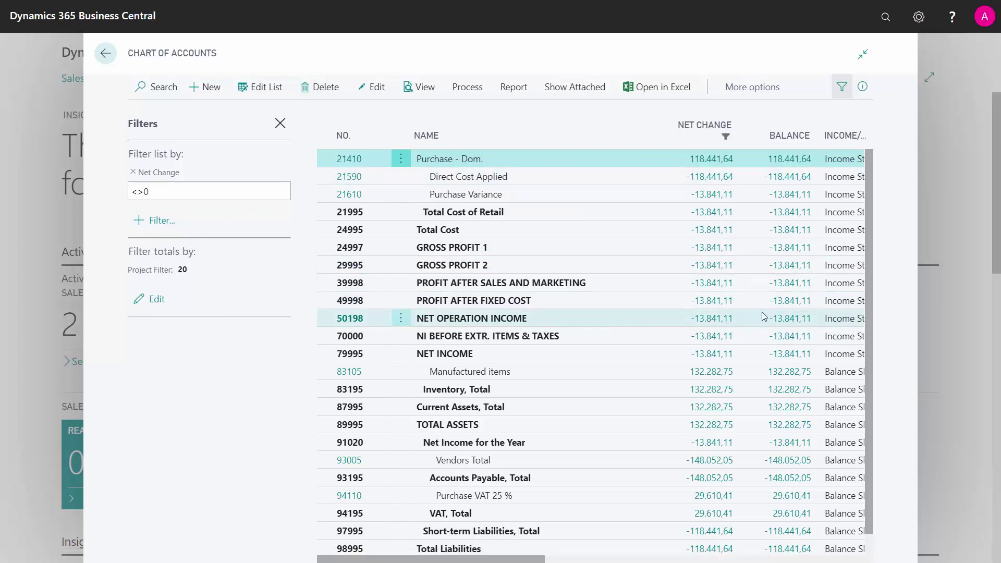
scroll(868, 258, "down", 1)
scroll(869, 338, "up", 1)
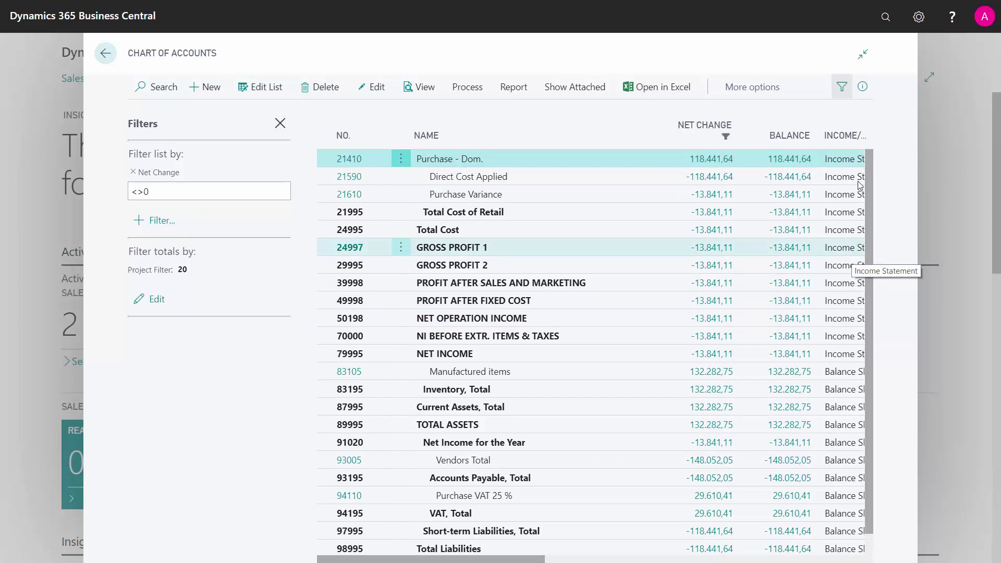
Create a new sales order for the customer The Bike Master, Chicago, and dismiss the overdue balance notice
left_click(886, 17)
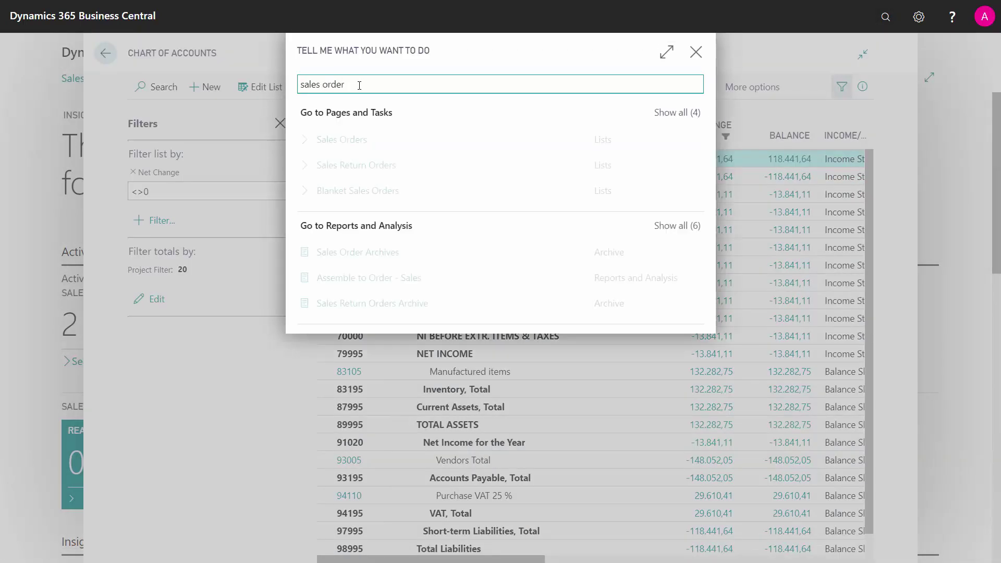
left_click(344, 142)
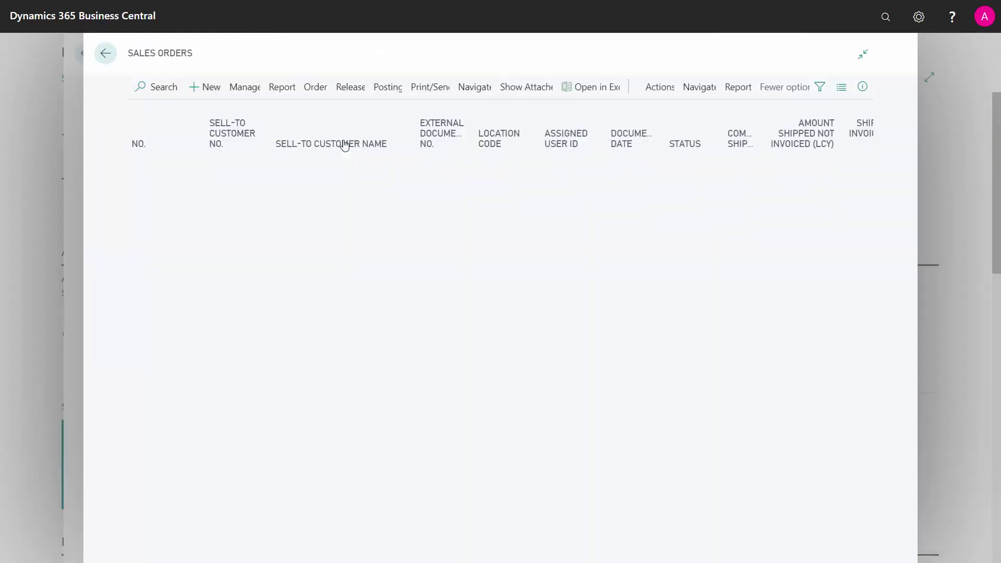
left_click(208, 93)
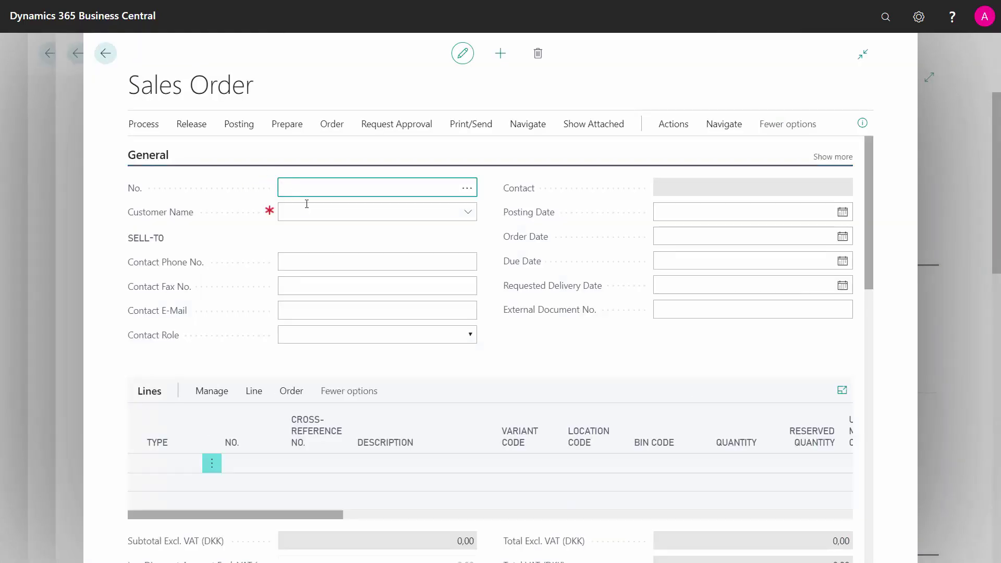
left_click(311, 208)
type("10000")
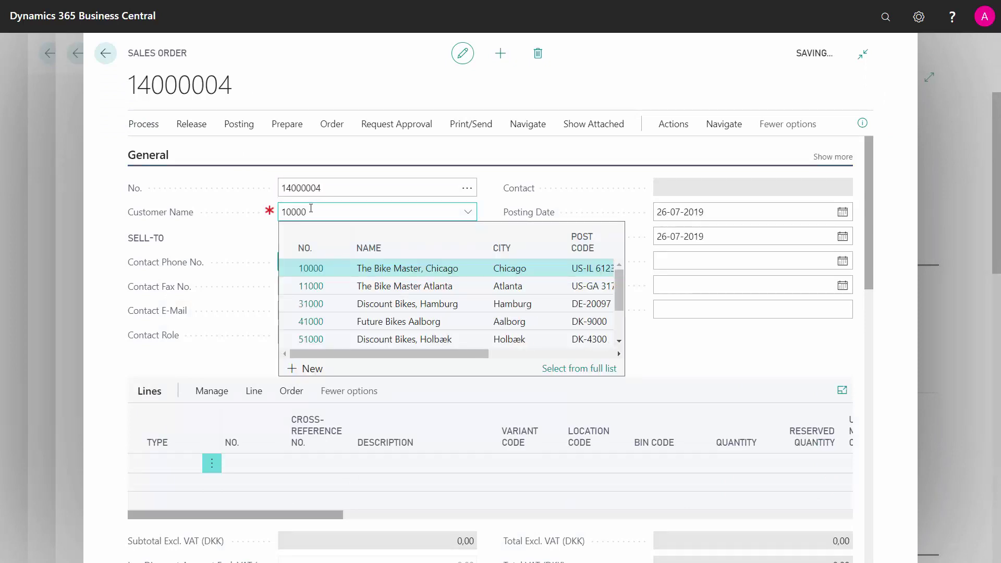
key("Tab")
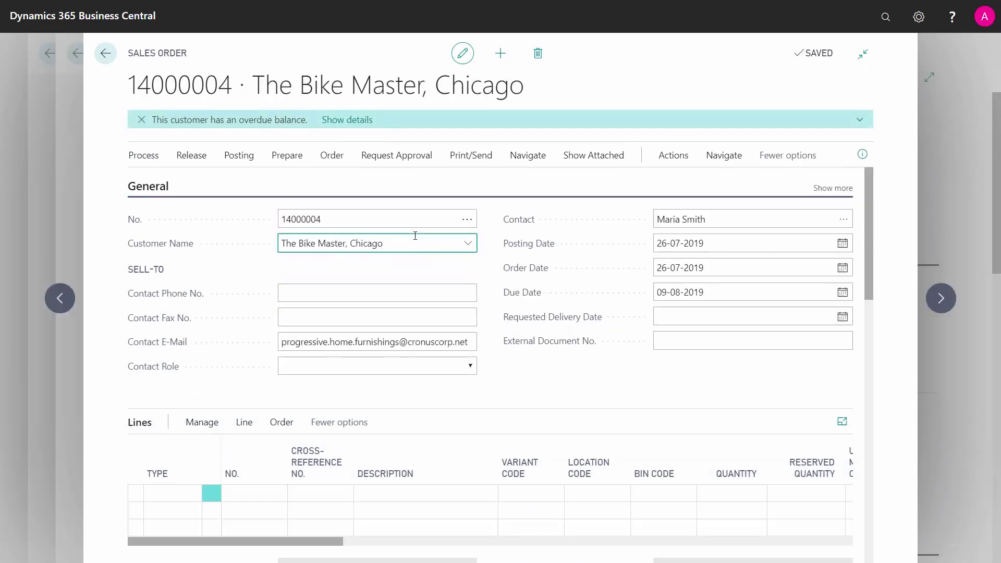
left_click(141, 120)
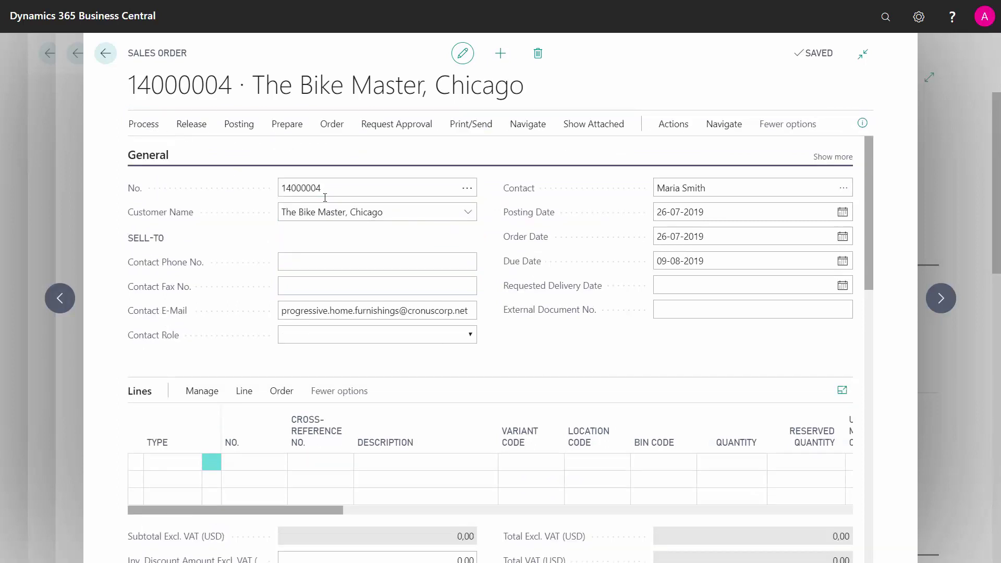
Add an Item line for item 1001, City Colibri Bike, to the sales order
left_click(179, 462)
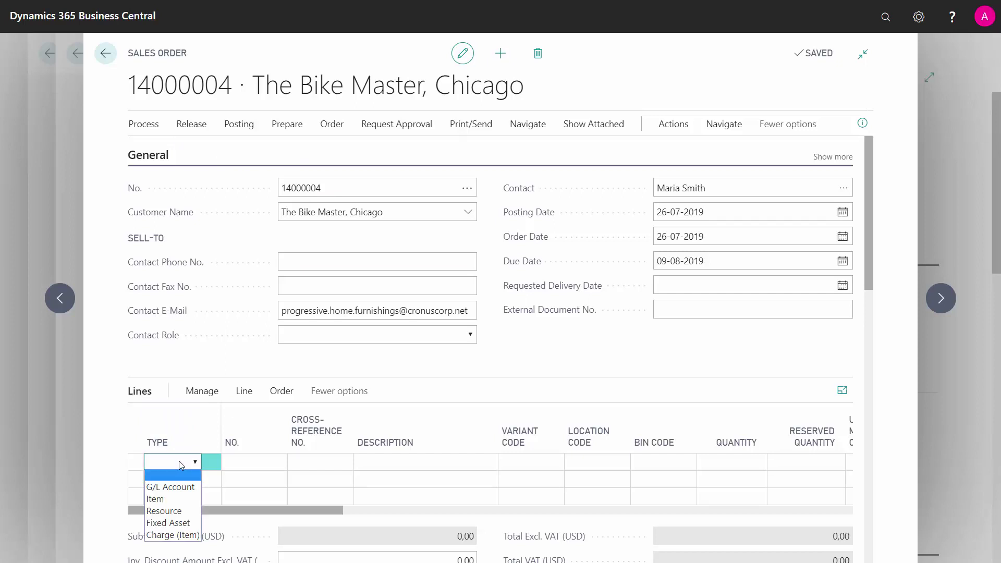
left_click(155, 499)
left_click(252, 462)
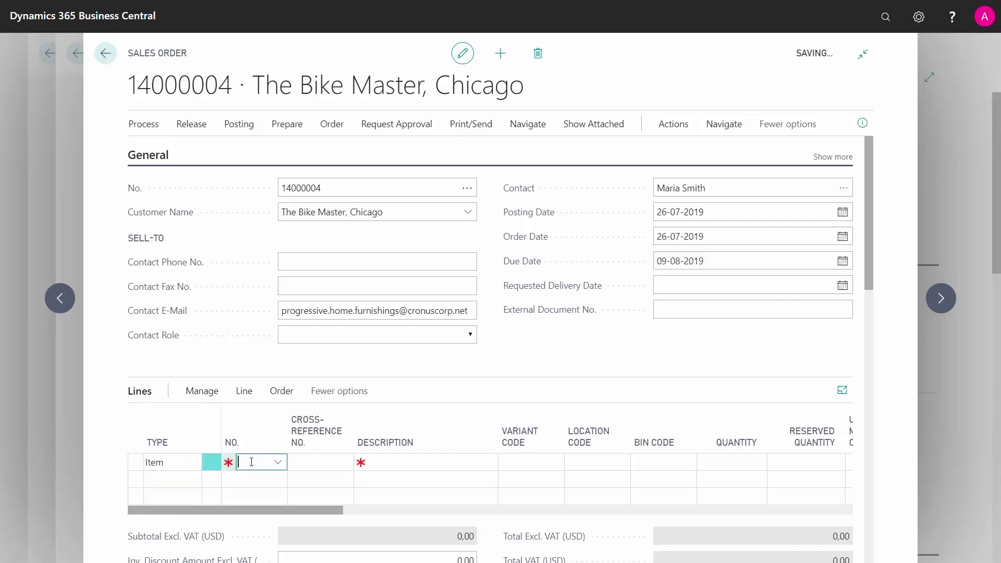
type("1001")
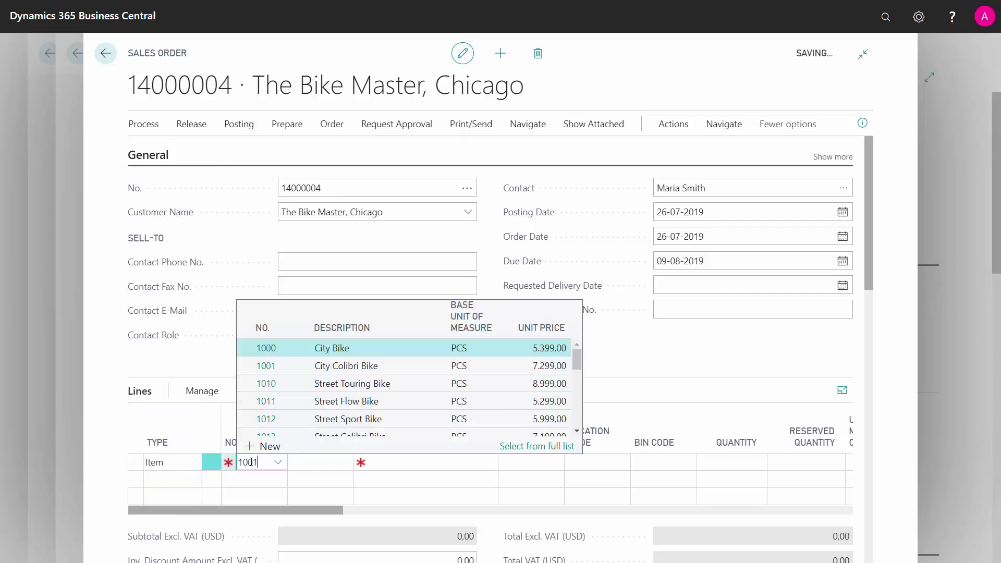
key("Tab")
Set the sales line's location code to SIMPLE 2 and its quantity to 40
key("Tab")
key("Tab")
key("Tab")
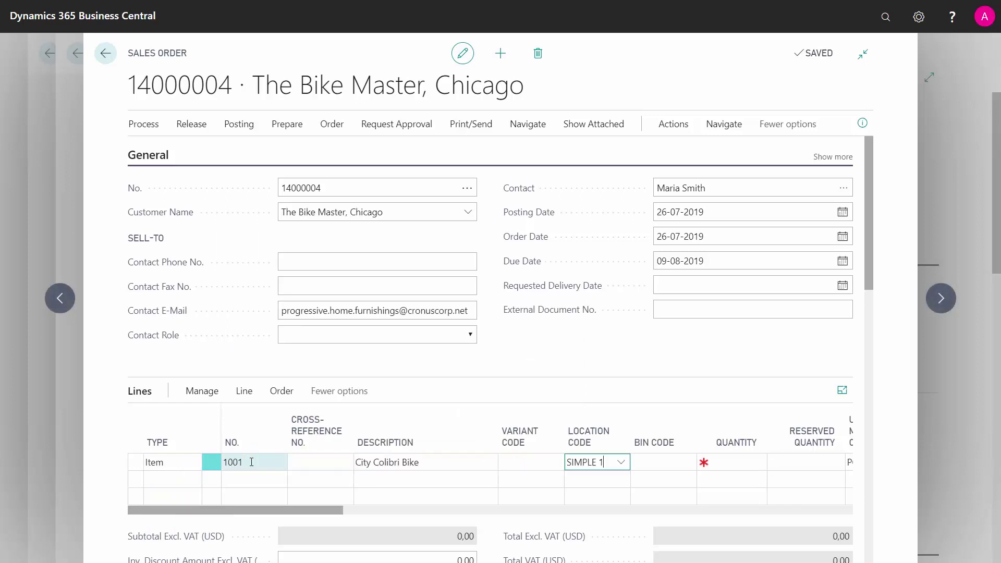
left_click(605, 465)
key("BackSpace")
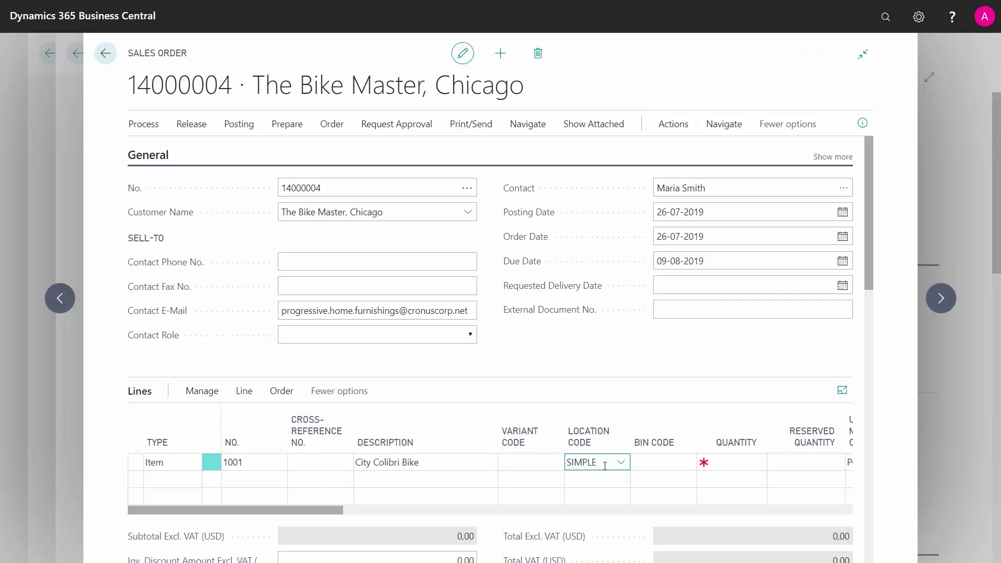
type("2")
key("Tab")
key("Tab")
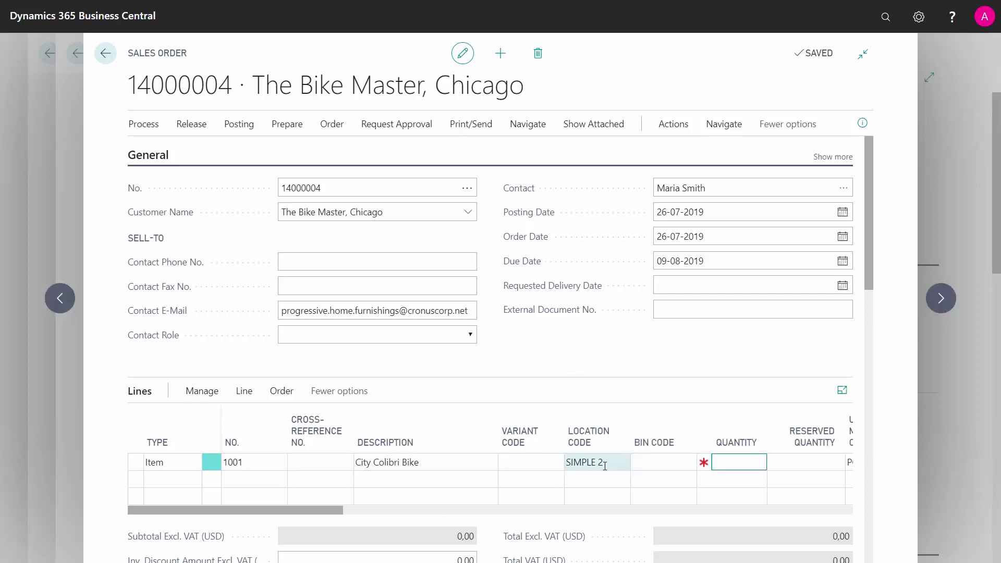
type("40")
key("Tab")
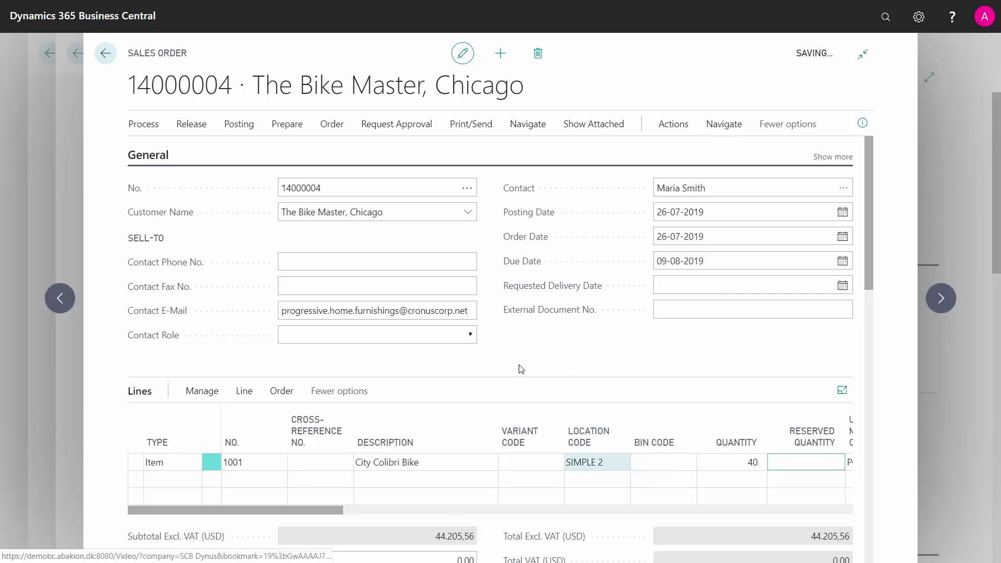
Post the sales order as Ship and Invoice without opening the posted invoice
left_click(238, 125)
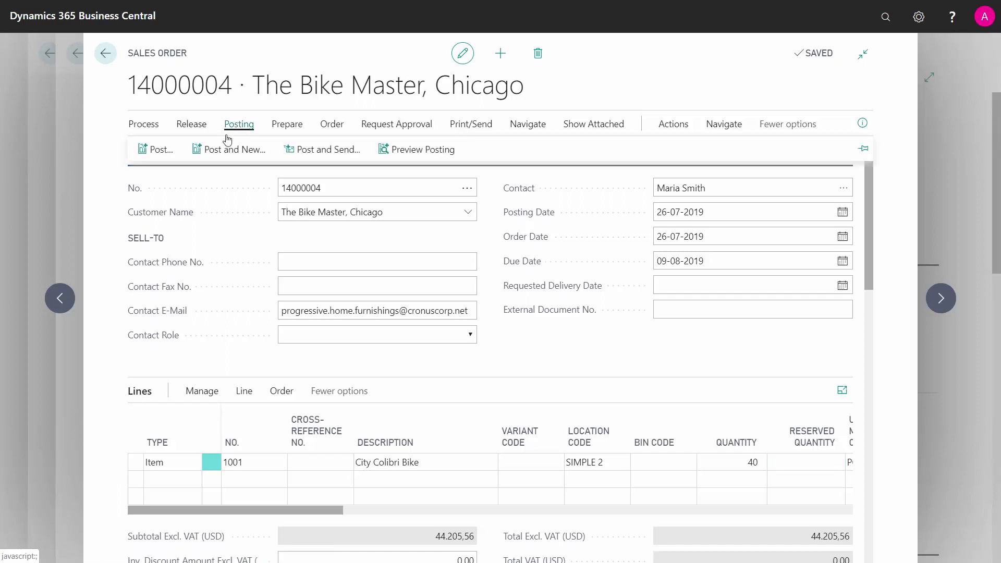
left_click(160, 151)
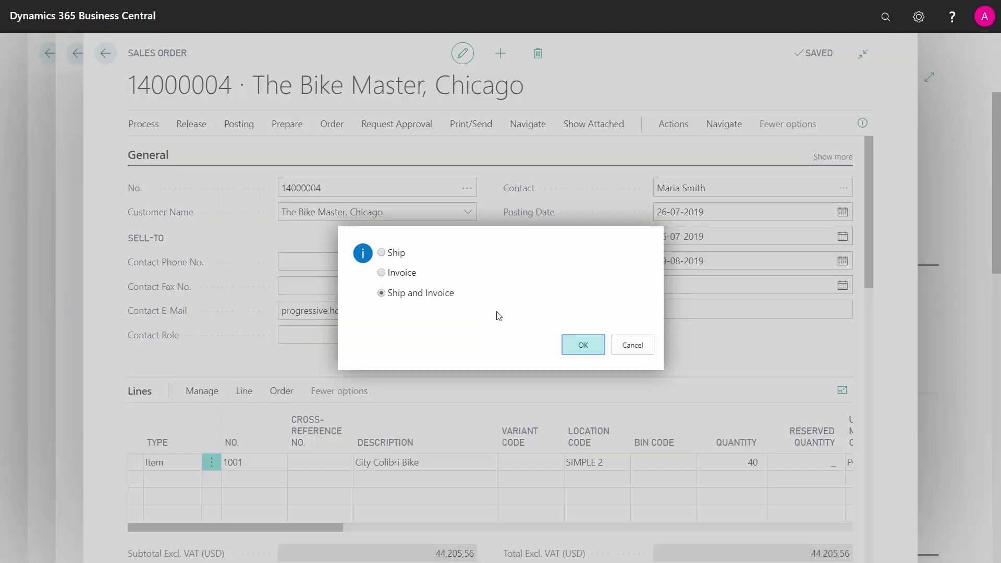
left_click(583, 345)
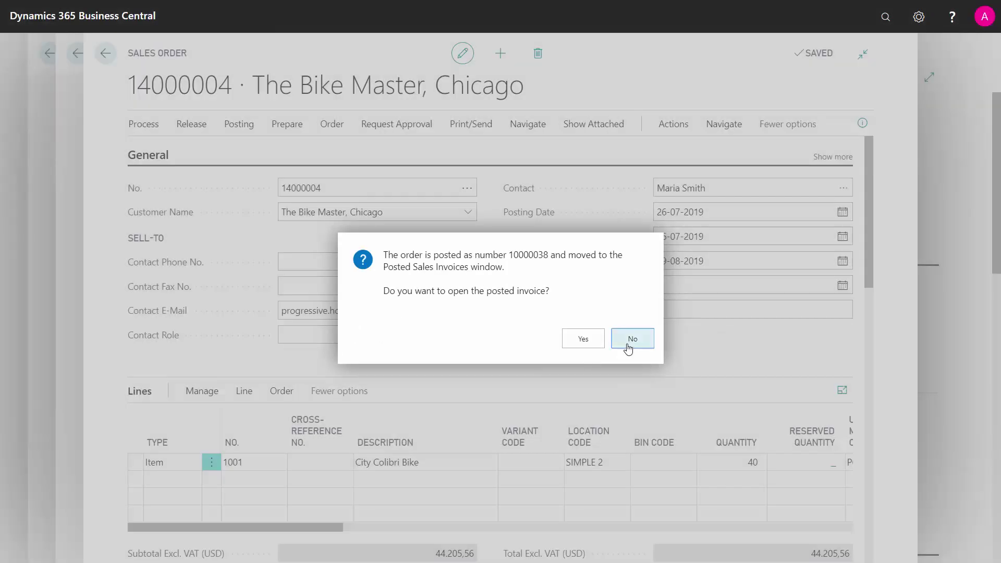
left_click(629, 345)
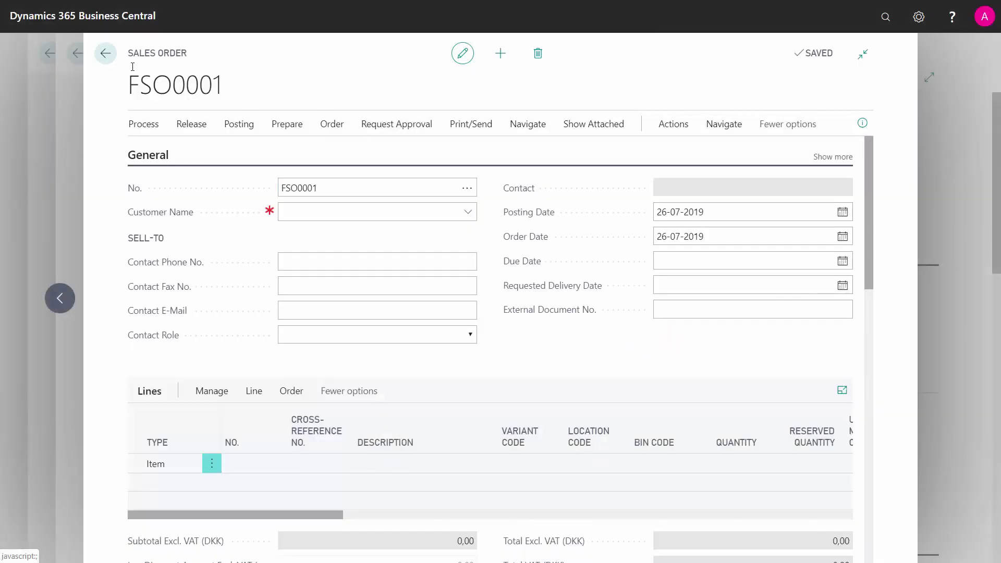
Go back to the Chart of Accounts and review the project 20 net changes and balances from revenue down to total liabilities and equity
left_click(102, 57)
left_click(103, 55)
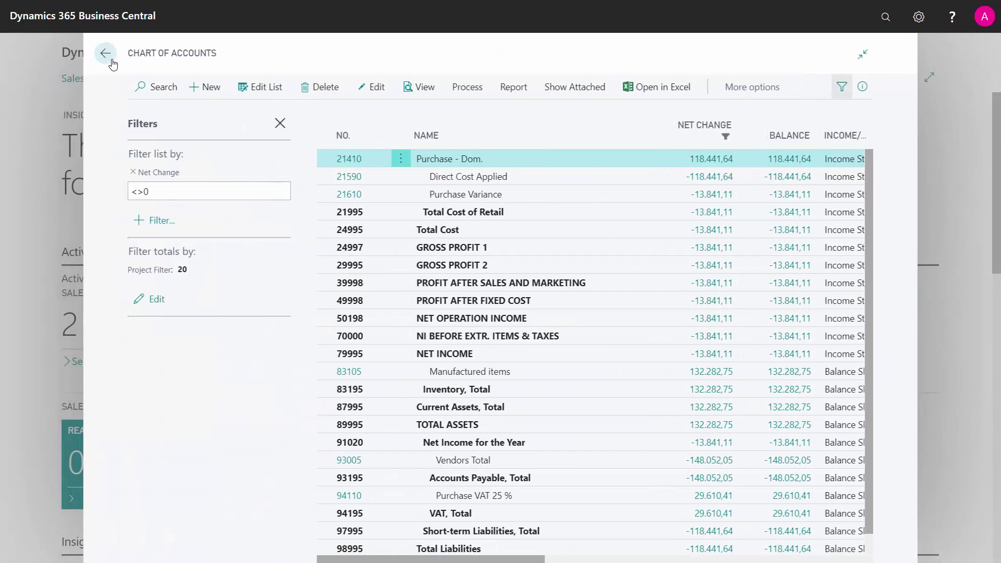
left_click_drag(867, 256, 862, 205)
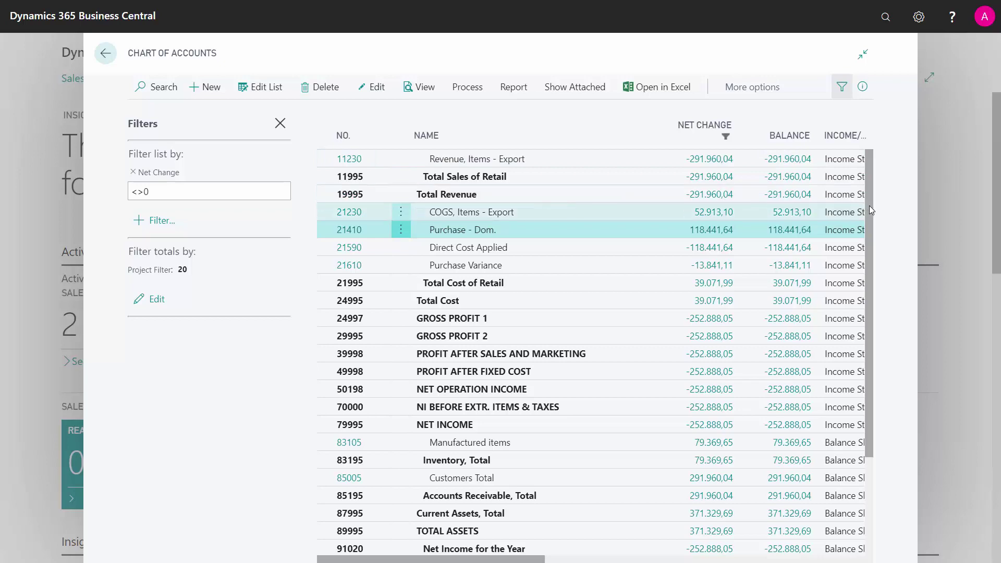
left_click_drag(869, 206, 866, 401)
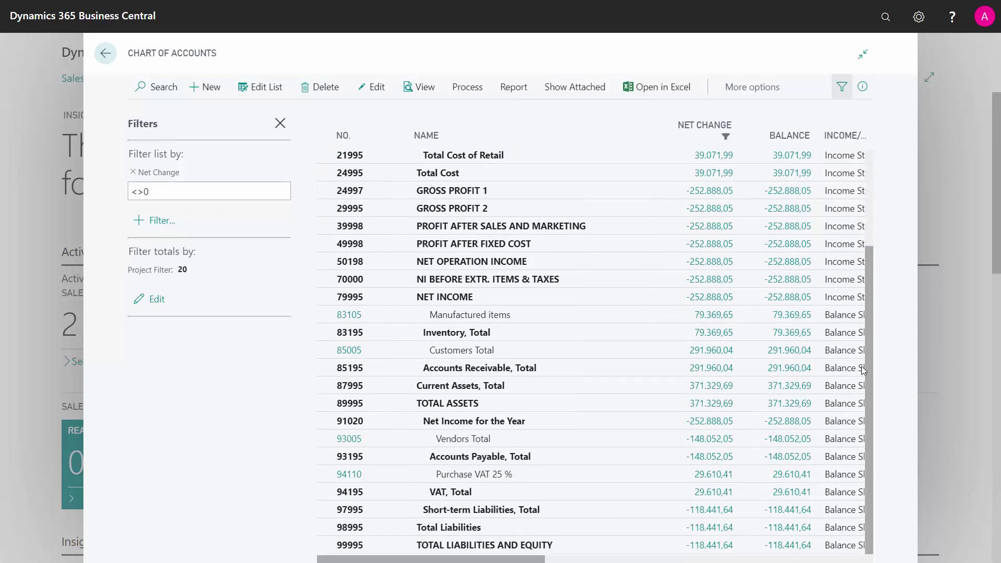
scroll(858, 249, "up", 3)
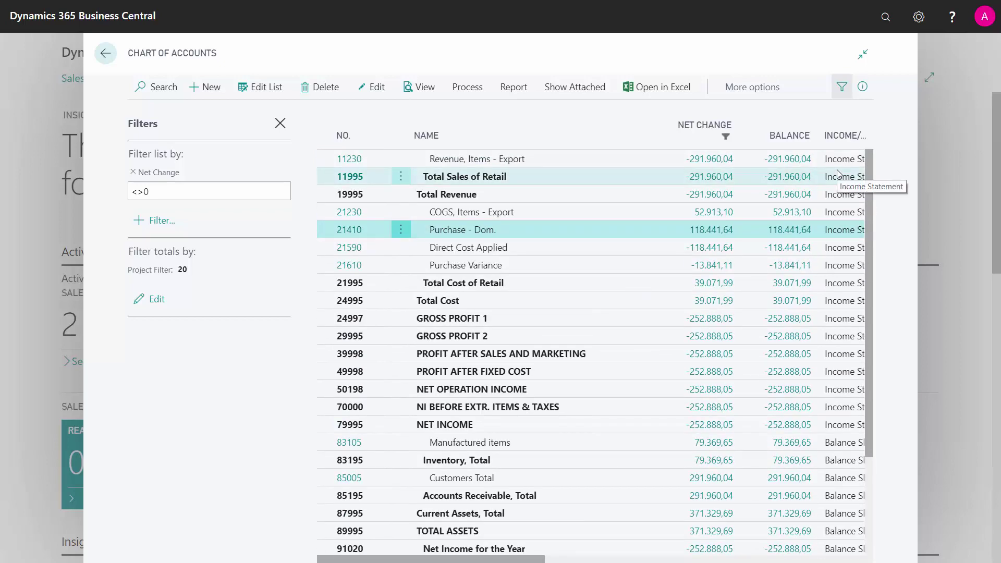